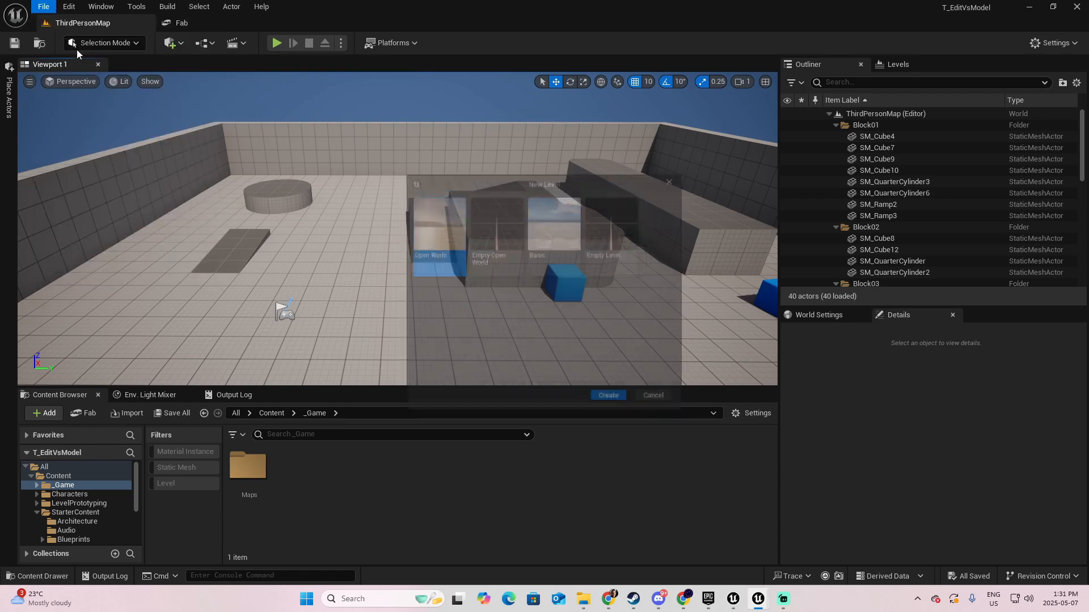
- Create a new level from the Basic template and switch the editor to Brush Editing mode
click(565, 230)
double_click(566, 230)
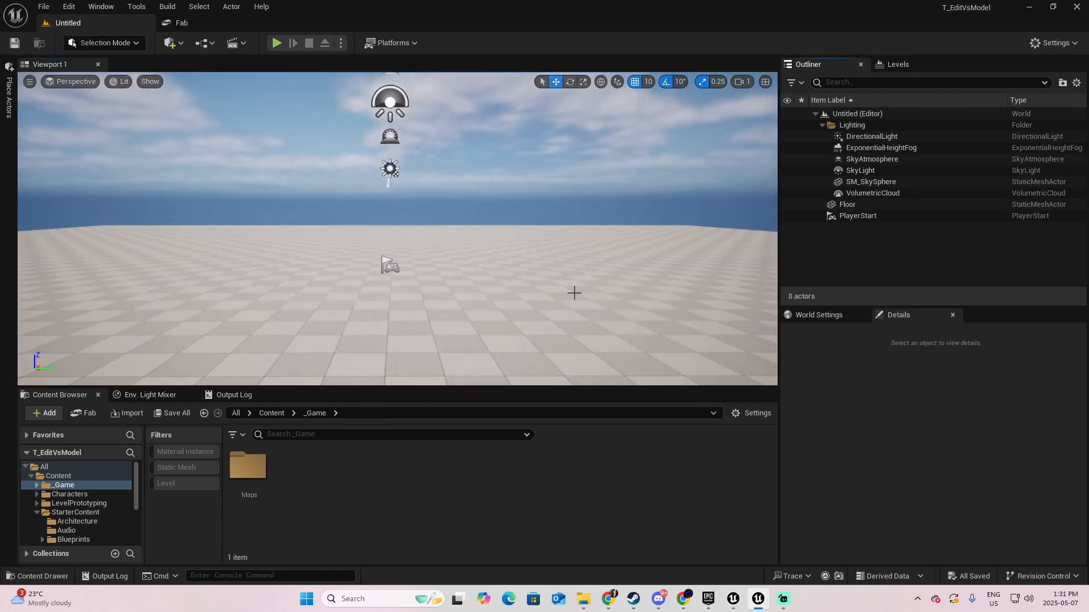
mouse_move(573, 291)
right_down()
mouse_move(573, 346)
mouse_move(559, 307)
right_up()
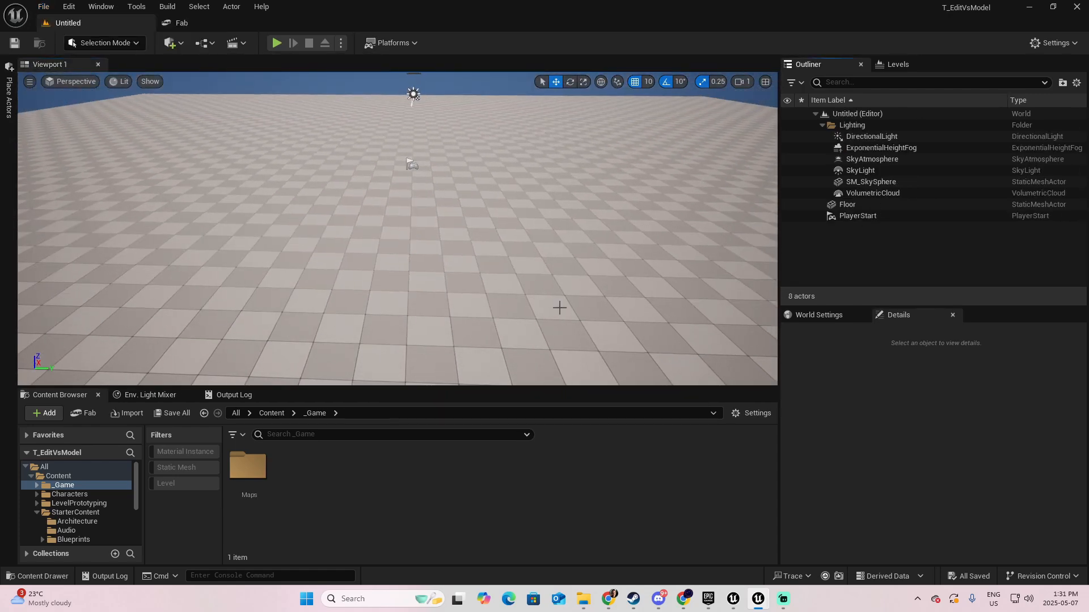
click(136, 44)
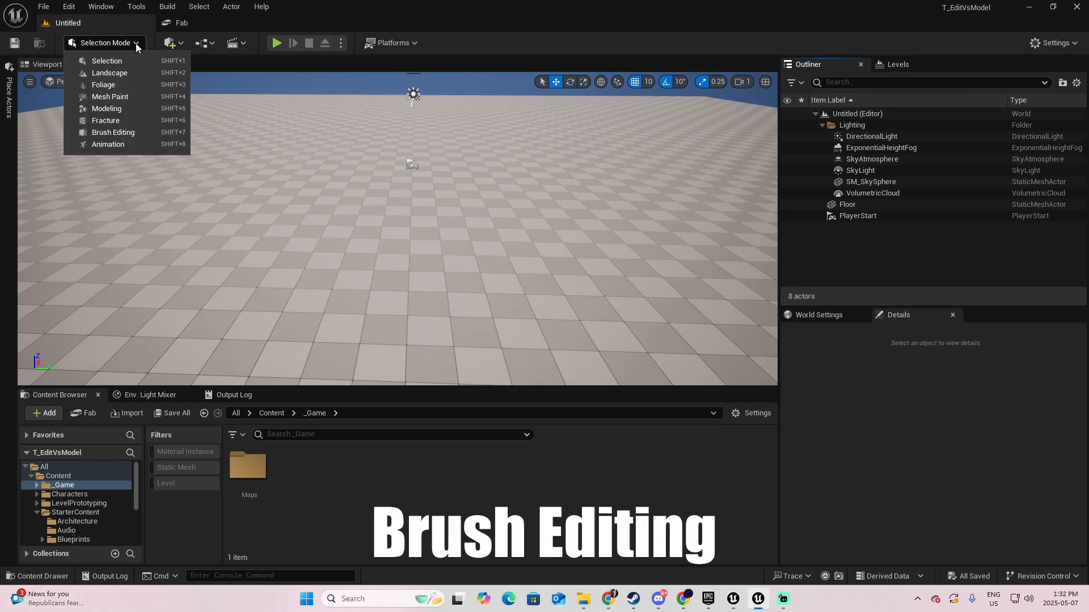
click(113, 133)
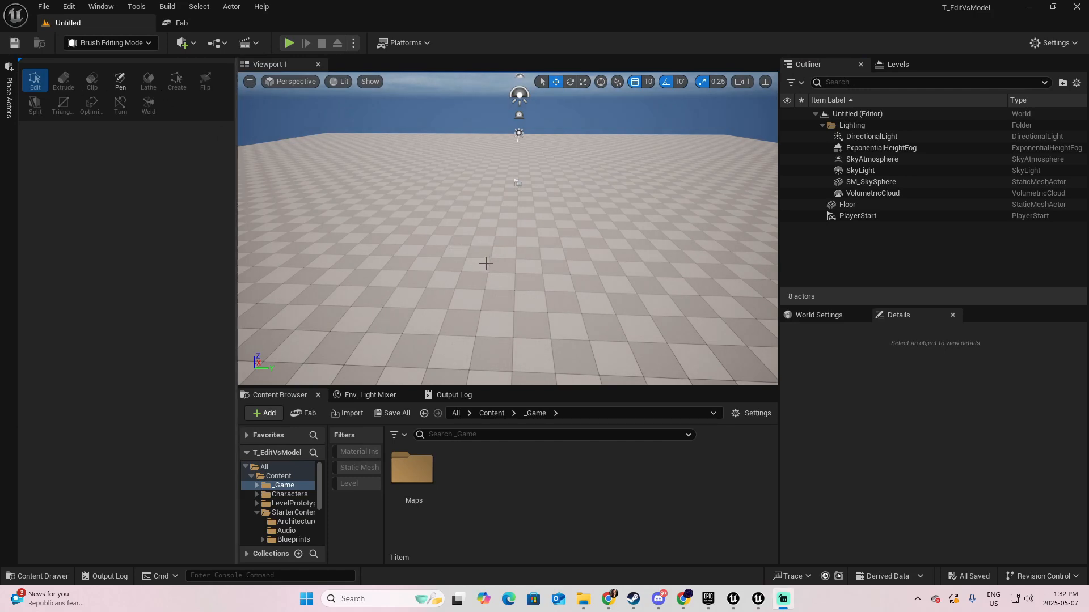
- Place a Box geometry brush on the floor of the level
click(9, 98)
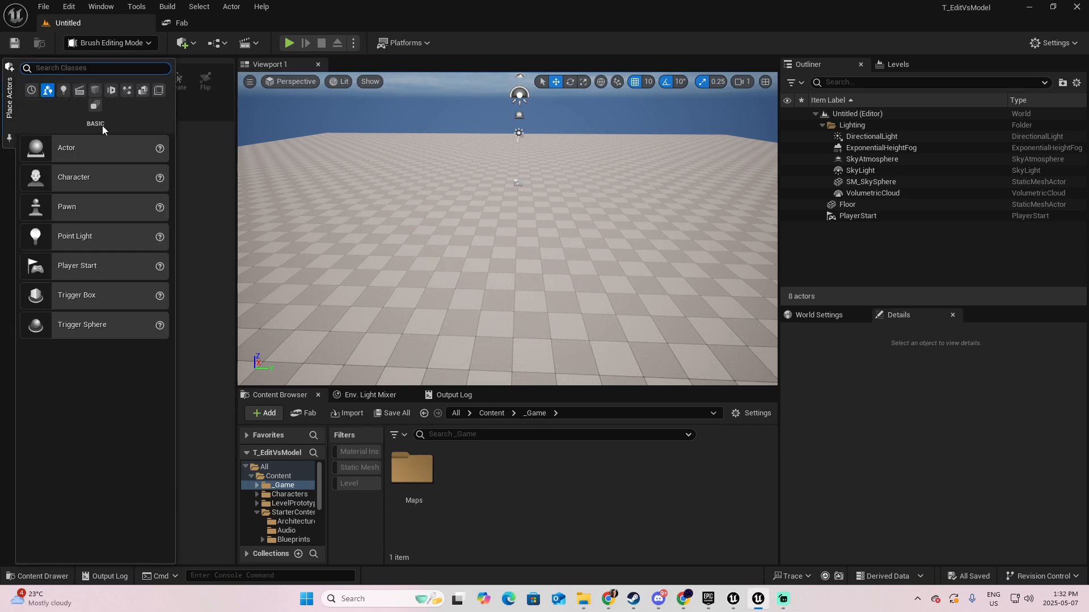
click(143, 95)
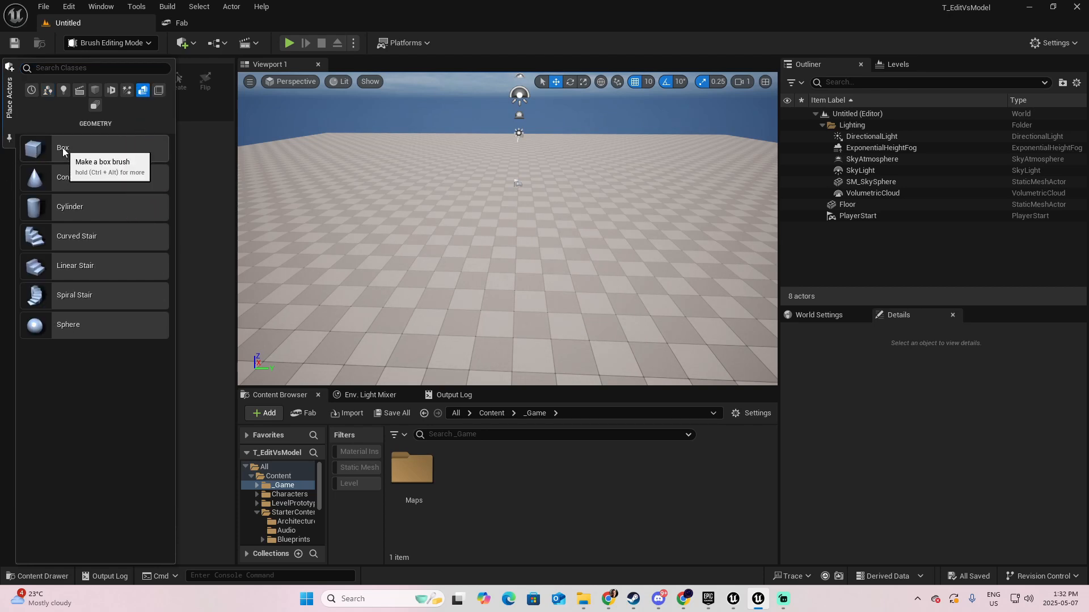
mouse_move(63, 150)
mouse_down()
mouse_move(486, 214)
mouse_move(495, 238)
mouse_up()
key(d)
right_drag(579, 266, 494, 265)
- Try stretching the box brush by moving its side face outward in Edit mode, and undo the move
click(469, 243)
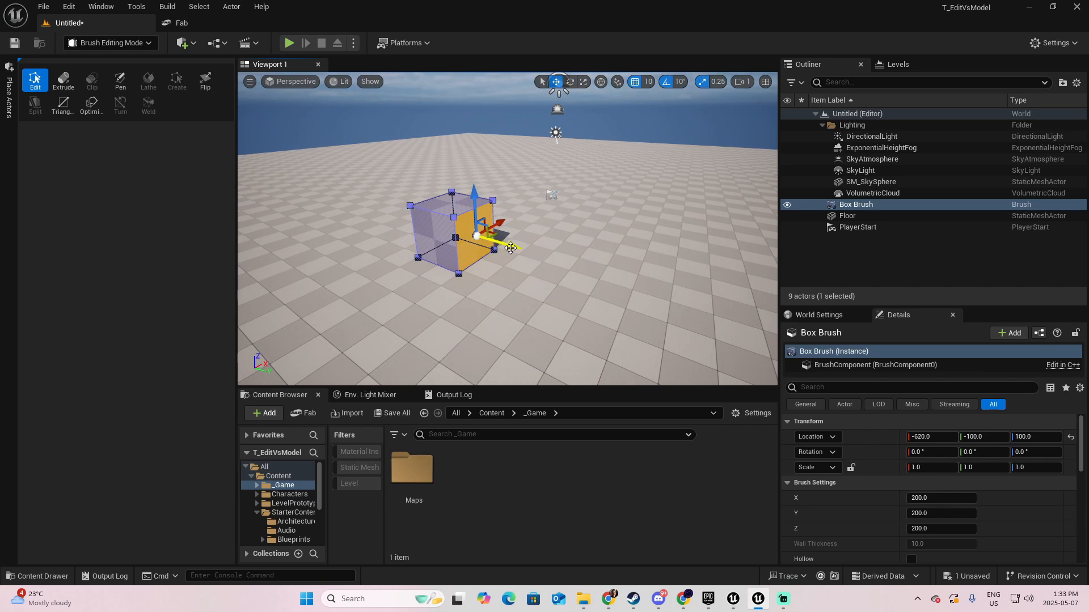
drag(513, 245, 641, 302)
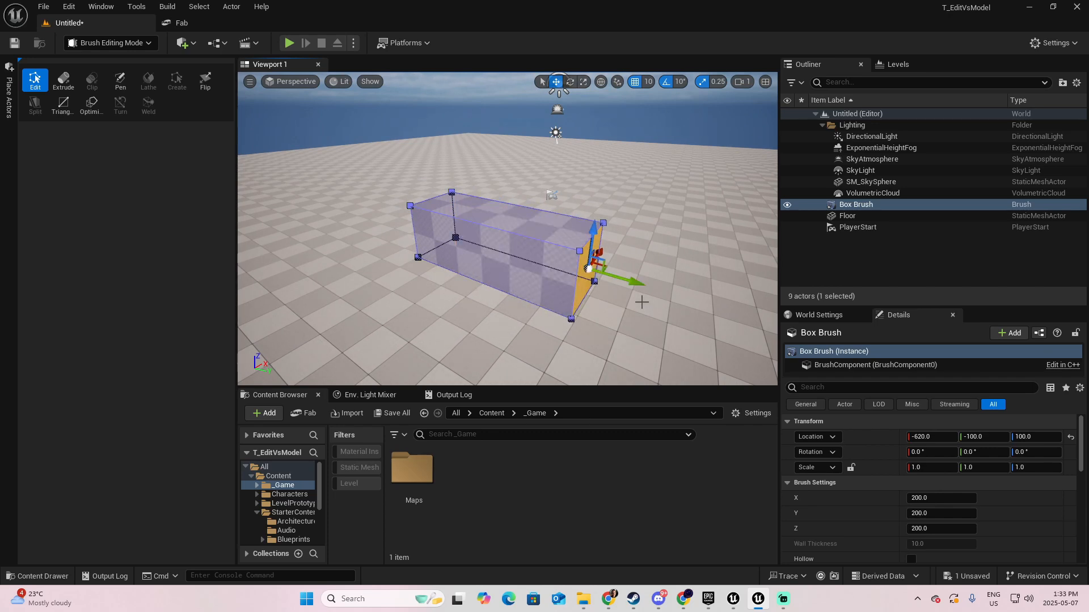
key(ctrl+z)
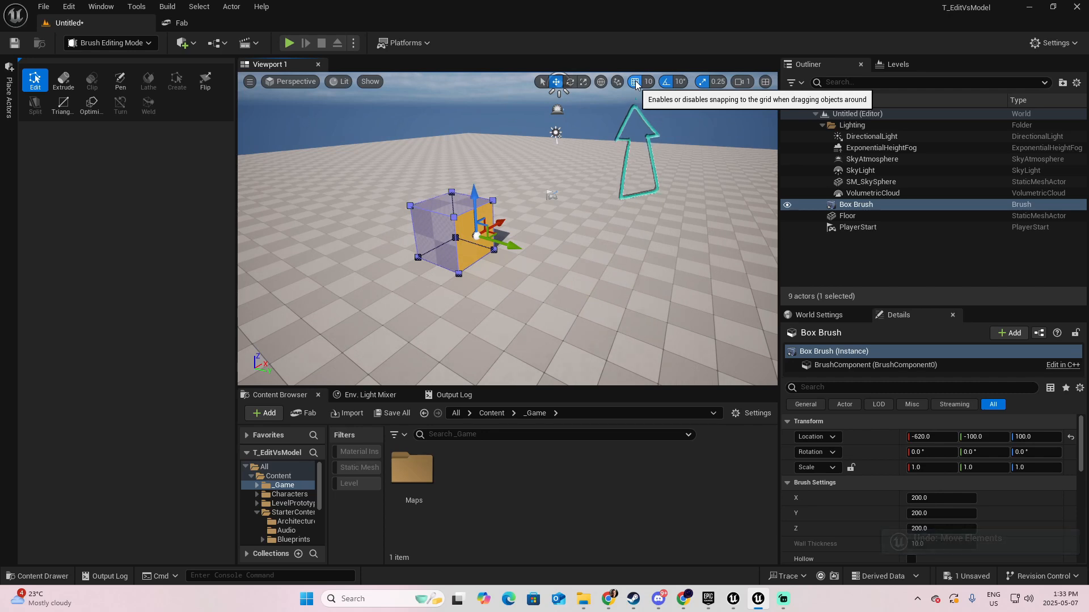
- Set the position grid snap size to 100 and extrude the box brush's side face outward
click(648, 82)
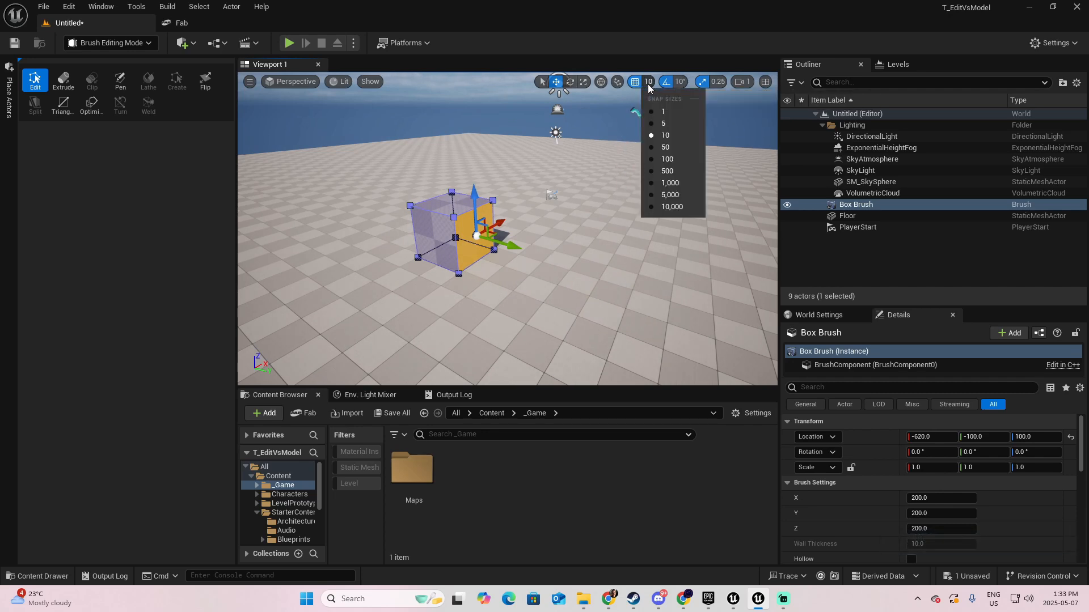
click(663, 160)
mouse_move(514, 246)
mouse_down()
mouse_move(592, 311)
mouse_move(661, 306)
mouse_move(567, 258)
mouse_move(514, 248)
mouse_up()
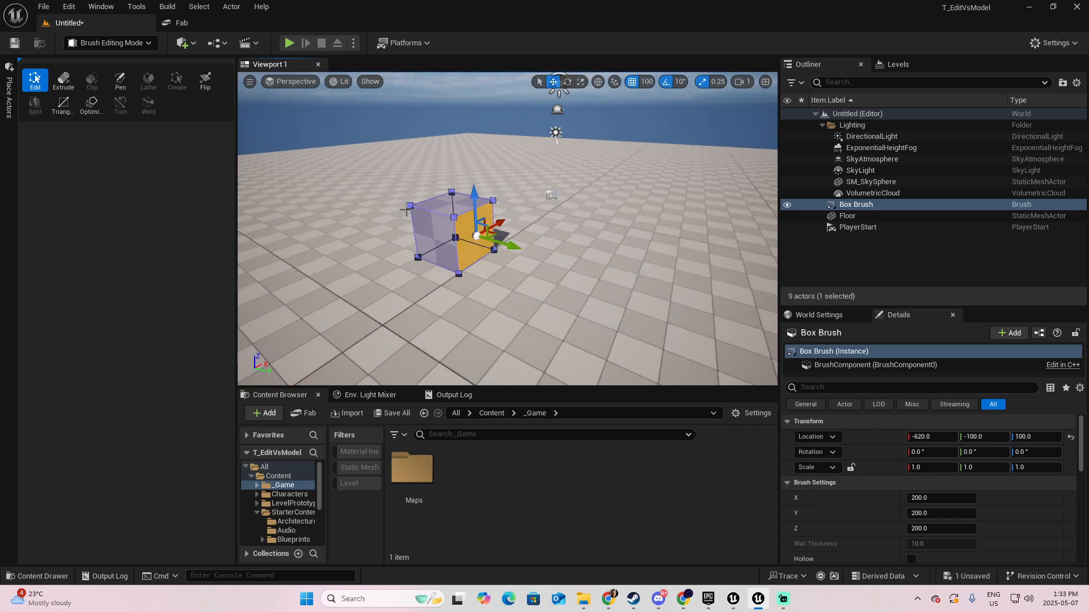
click(64, 81)
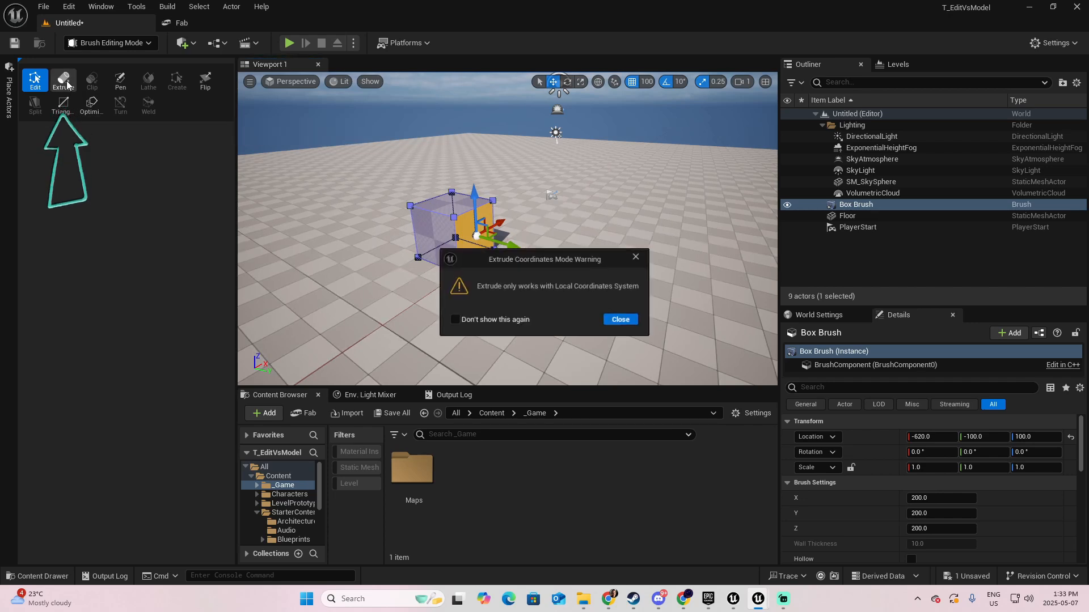
click(622, 321)
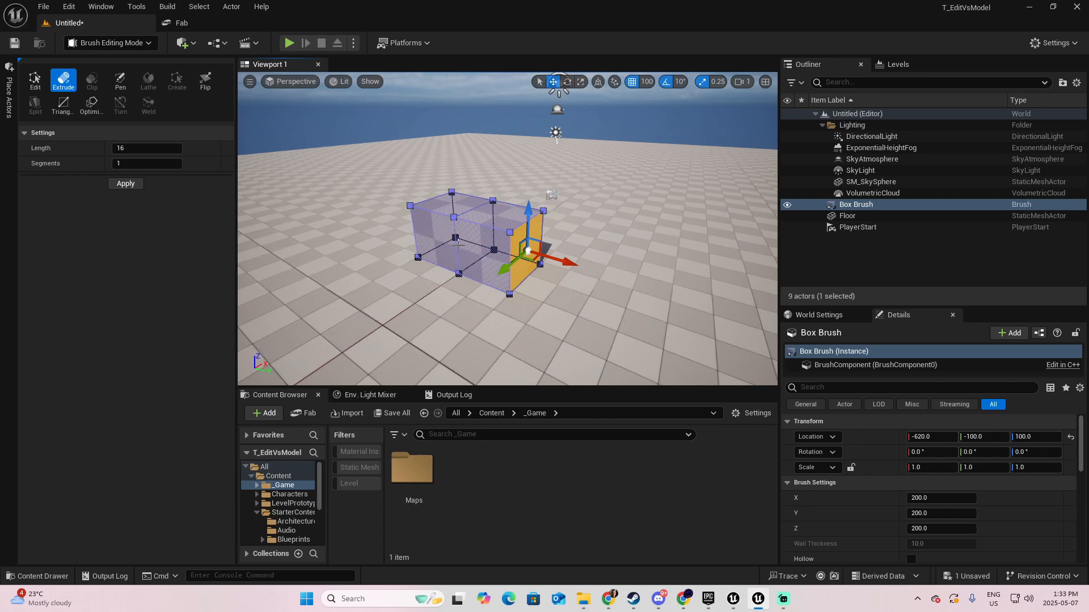
- Try moving the front face of the extruded section outward in Edit mode, and undo the move
click(484, 253)
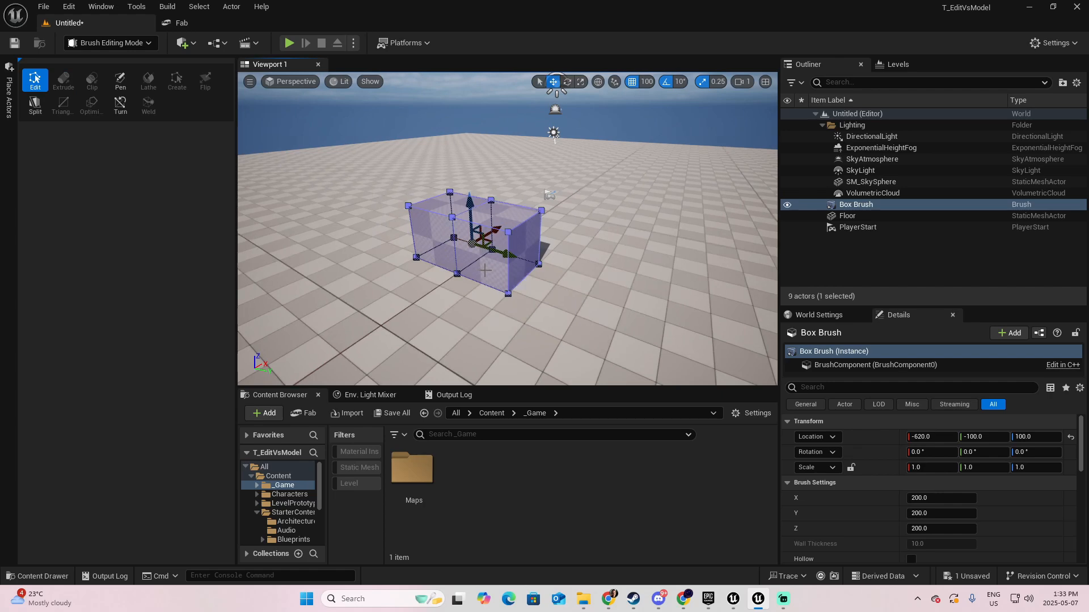
click(483, 261)
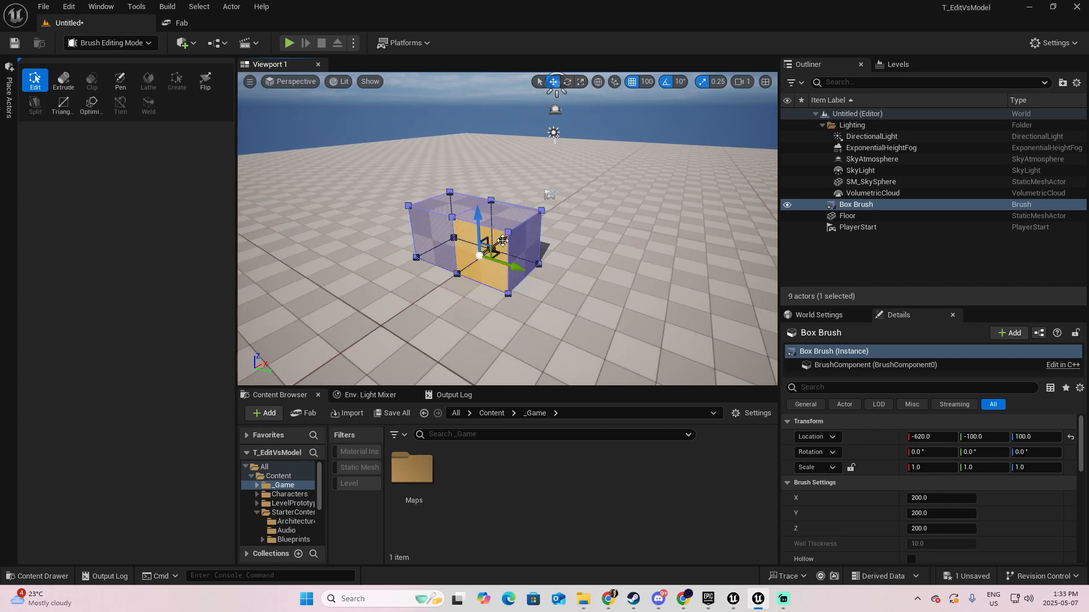
drag(502, 240, 534, 290)
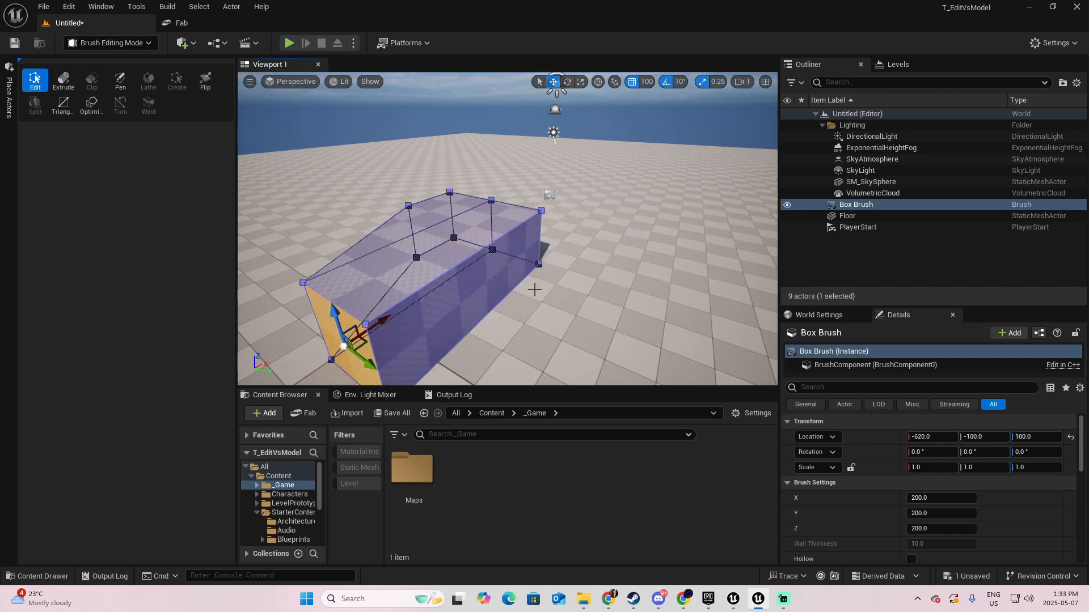
mouse_move(534, 290)
right_down()
mouse_move(584, 283)
mouse_move(527, 301)
right_up()
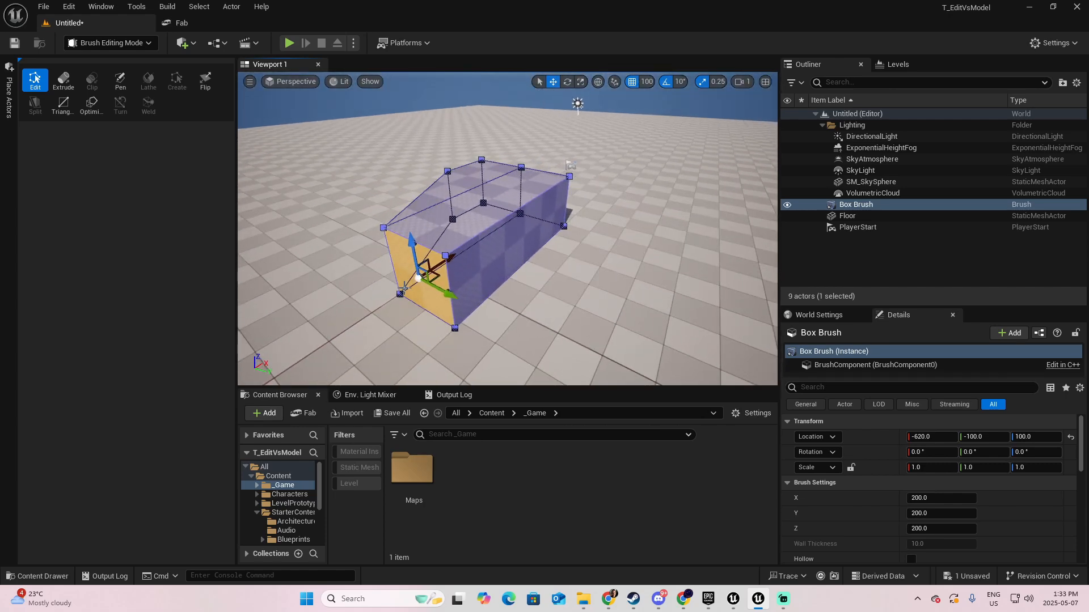
key(ctrl+z)
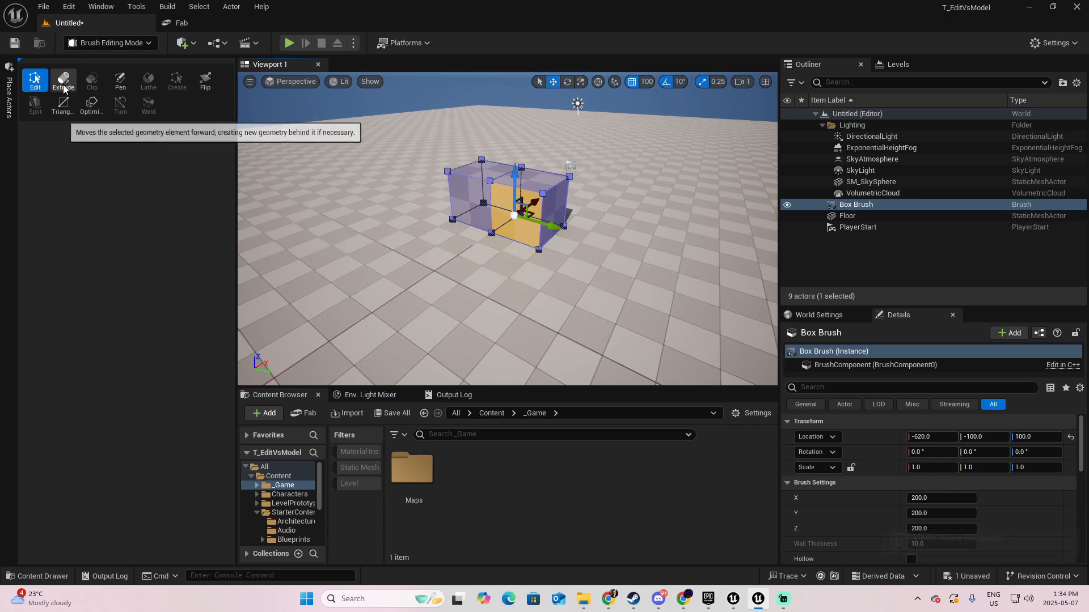
- Extrude the front face of the box brush's added section outward to form a perpendicular arm
click(63, 84)
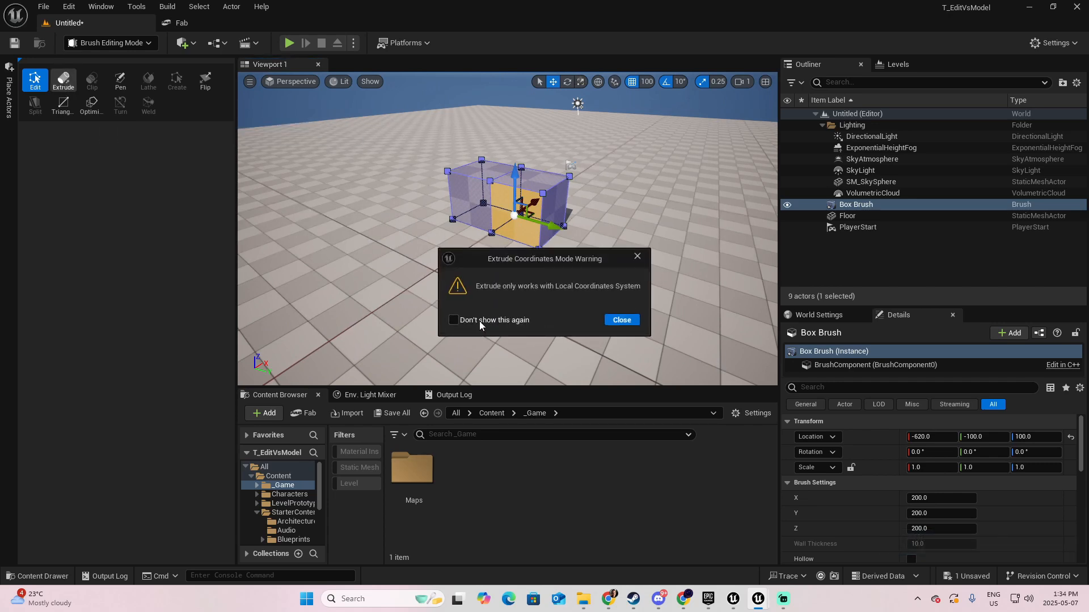
click(621, 321)
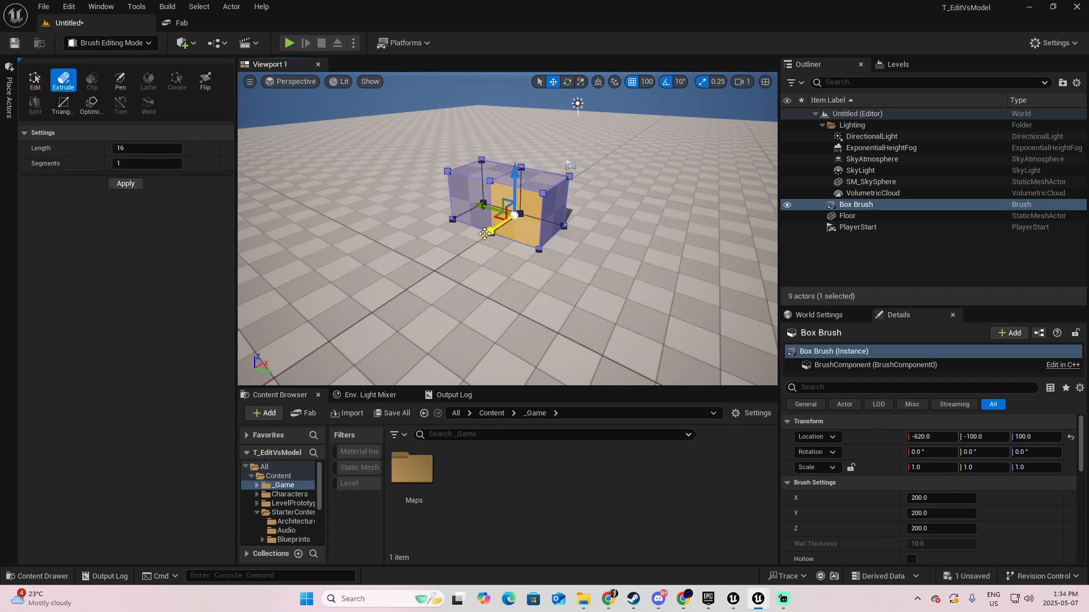
drag(492, 231, 341, 322)
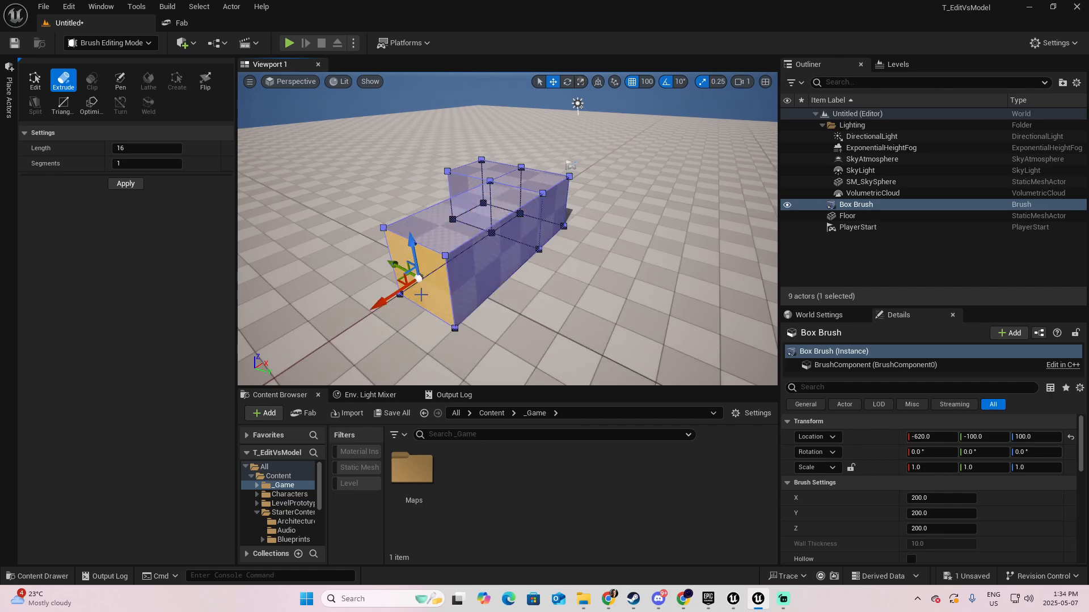
- Extrude the long outer side face of the perpendicular arm far outward
key(a)
mouse_move(342, 321)
right_down()
mouse_move(491, 302)
mouse_move(470, 302)
right_up()
key(w)
key(d)
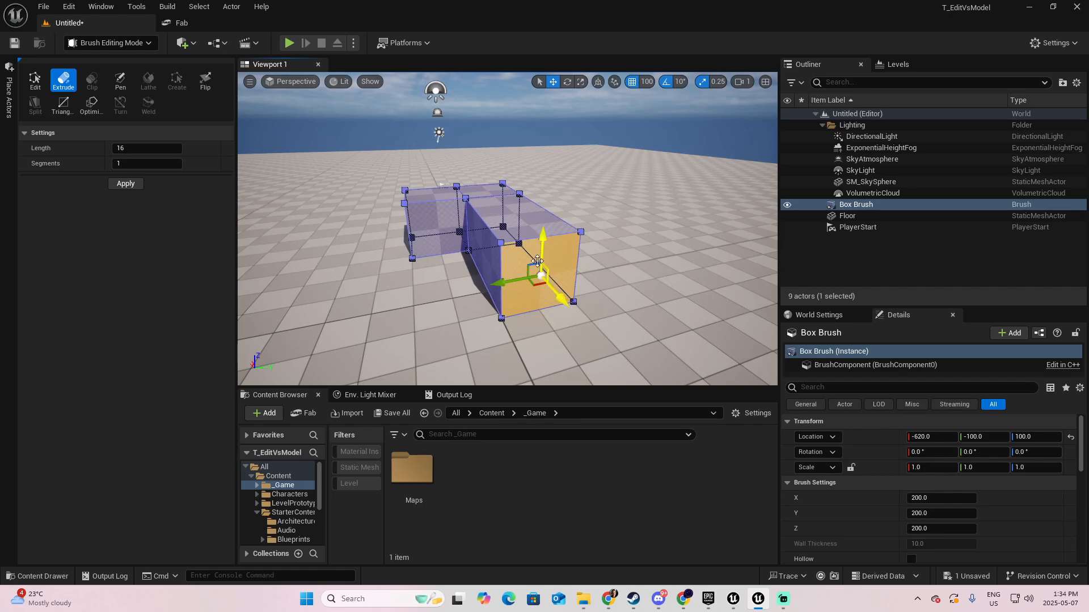
right_drag(559, 257, 448, 241)
key(d)
click(475, 274)
key(s)
right_drag(516, 288, 550, 285)
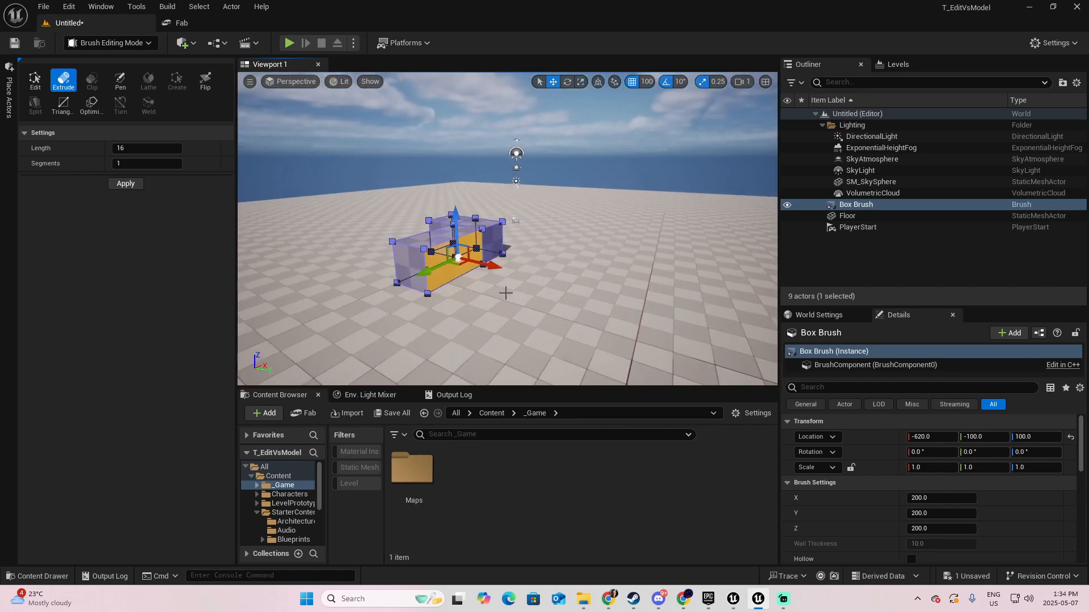
mouse_move(496, 266)
mouse_down()
mouse_move(618, 312)
mouse_move(703, 317)
mouse_up()
- Set the Extrude segments to 2 and apply the extrusion to the selected end face with a length of 16
key(d)
mouse_move(703, 317)
right_down()
mouse_move(482, 312)
mouse_move(463, 302)
mouse_move(474, 295)
mouse_move(454, 294)
right_up()
key(s)
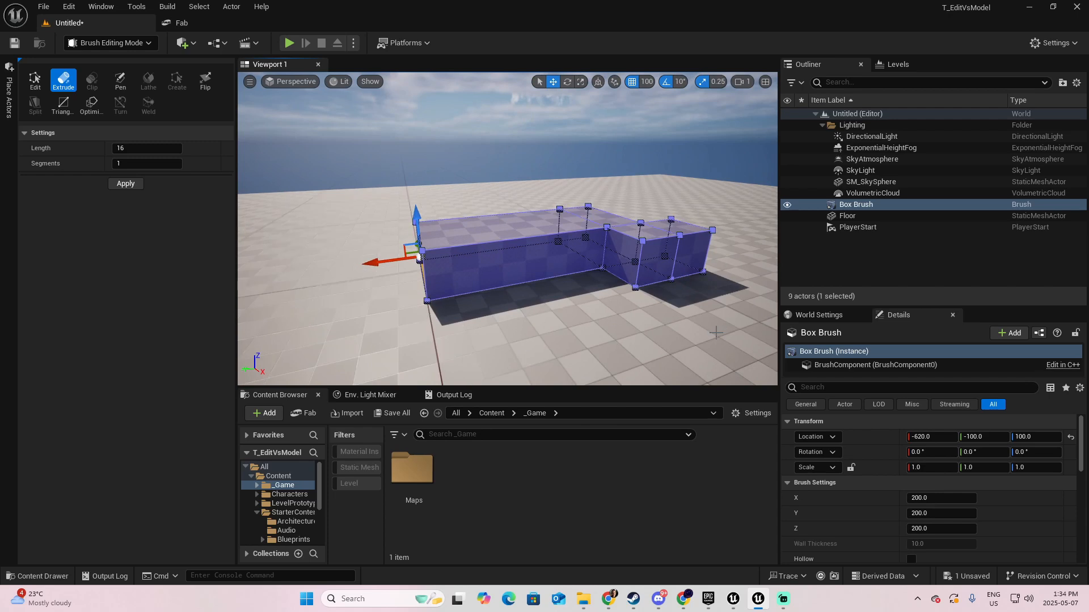
key(a)
right_drag(453, 294, 453, 294)
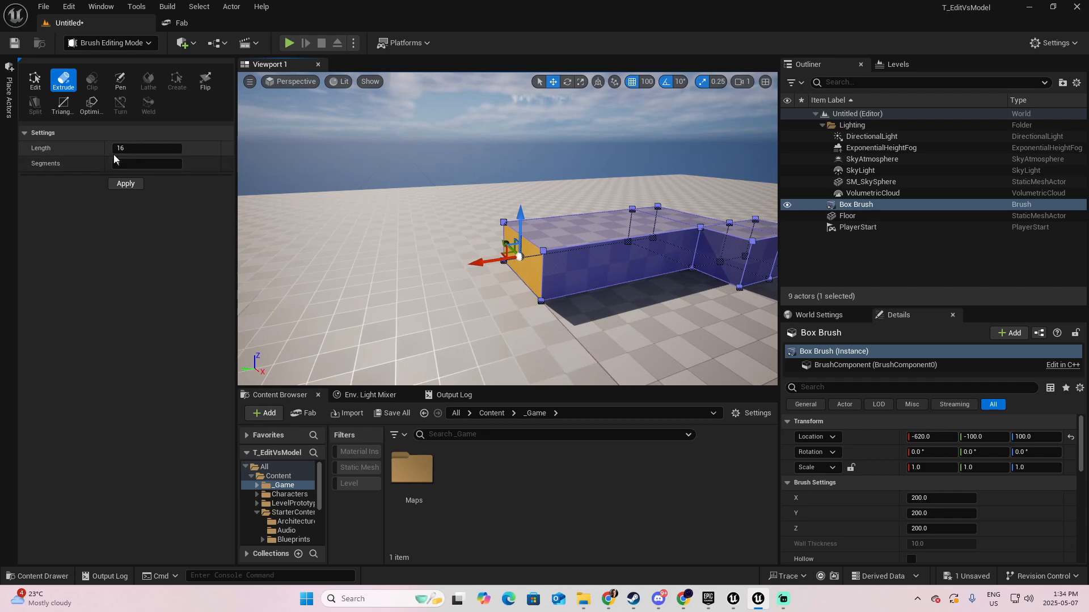
click(164, 153)
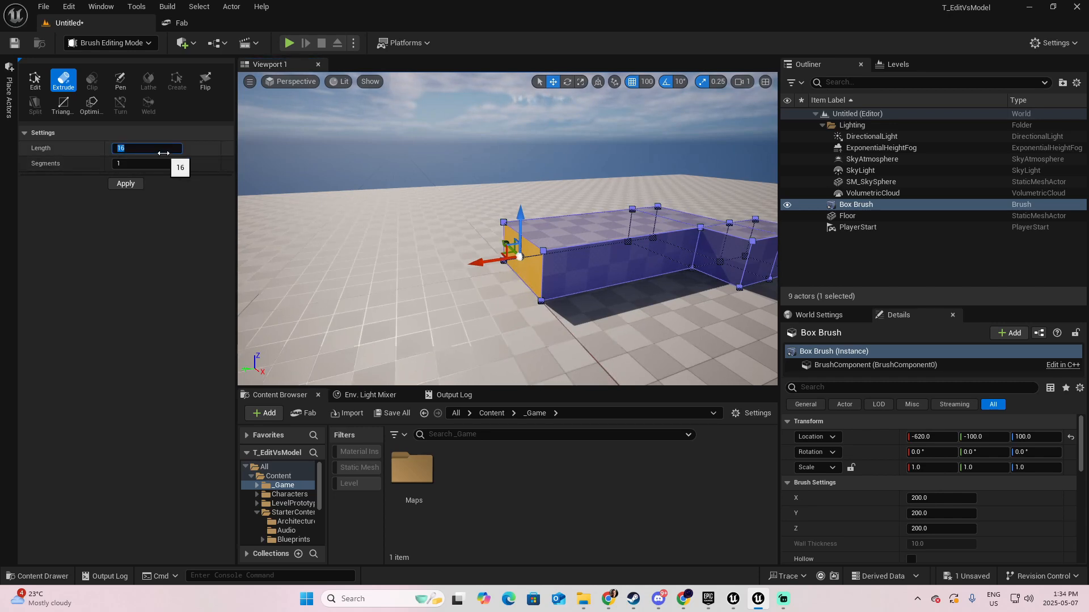
click(126, 163)
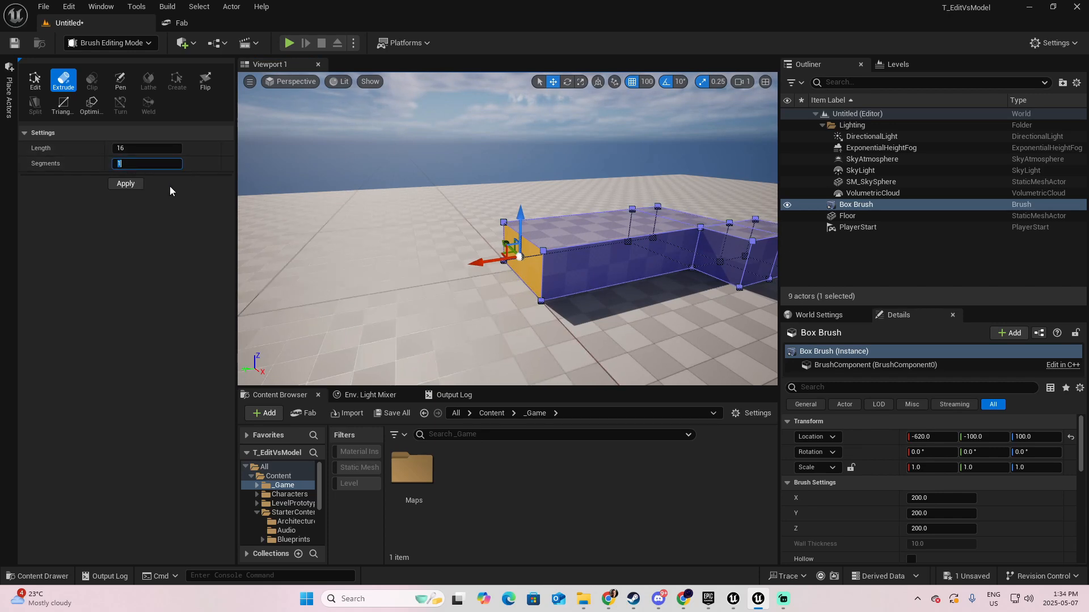
text(2)
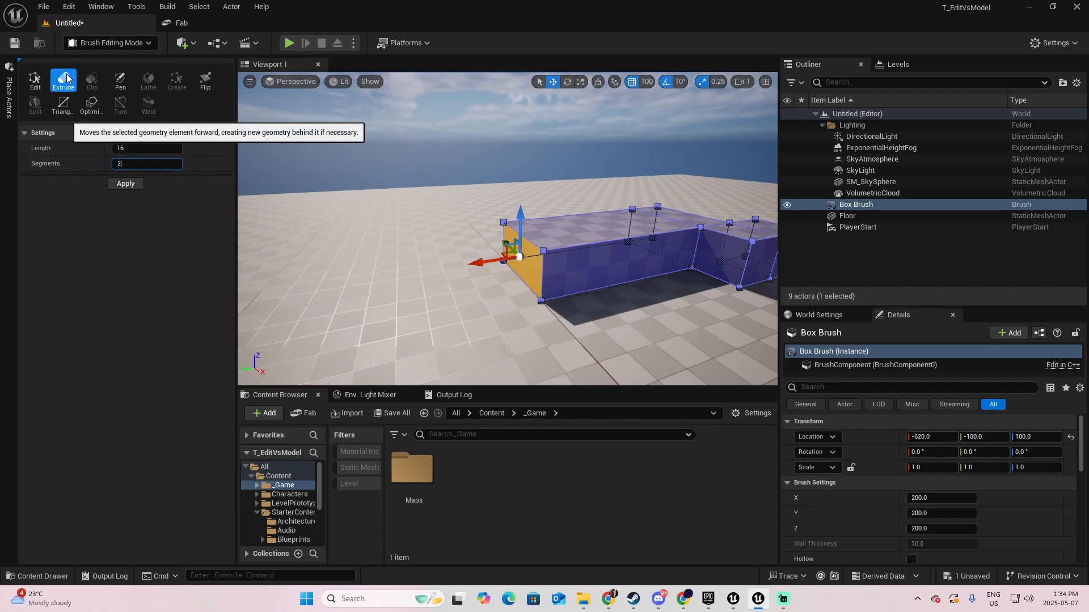
click(133, 184)
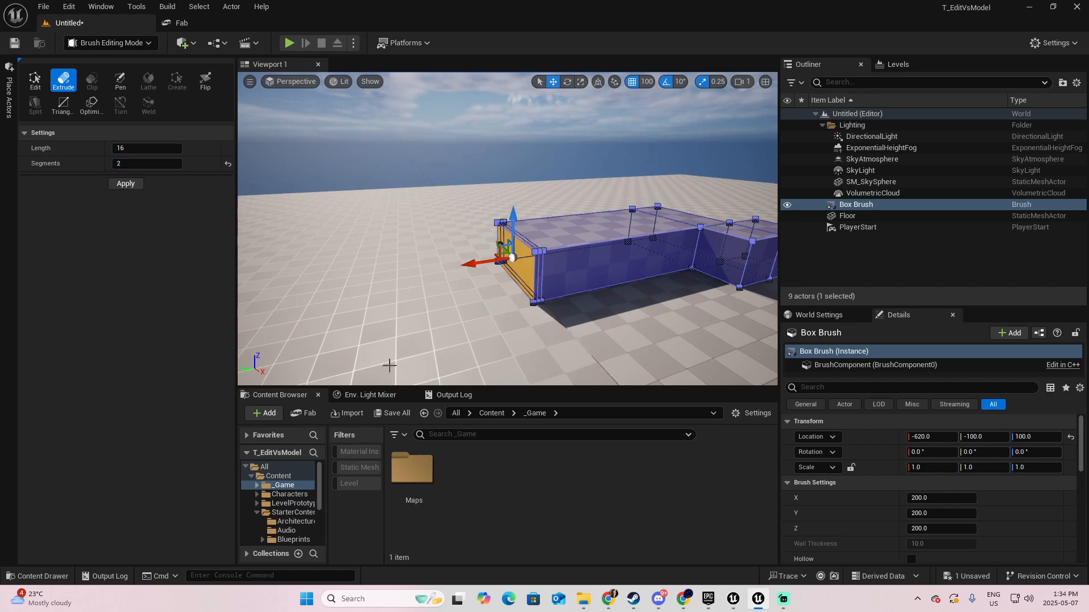
- Undo the two-segment extrusion of the end face
key(w)
mouse_move(578, 336)
right_down()
mouse_move(569, 332)
mouse_move(578, 329)
right_up()
key(s)
key(d)
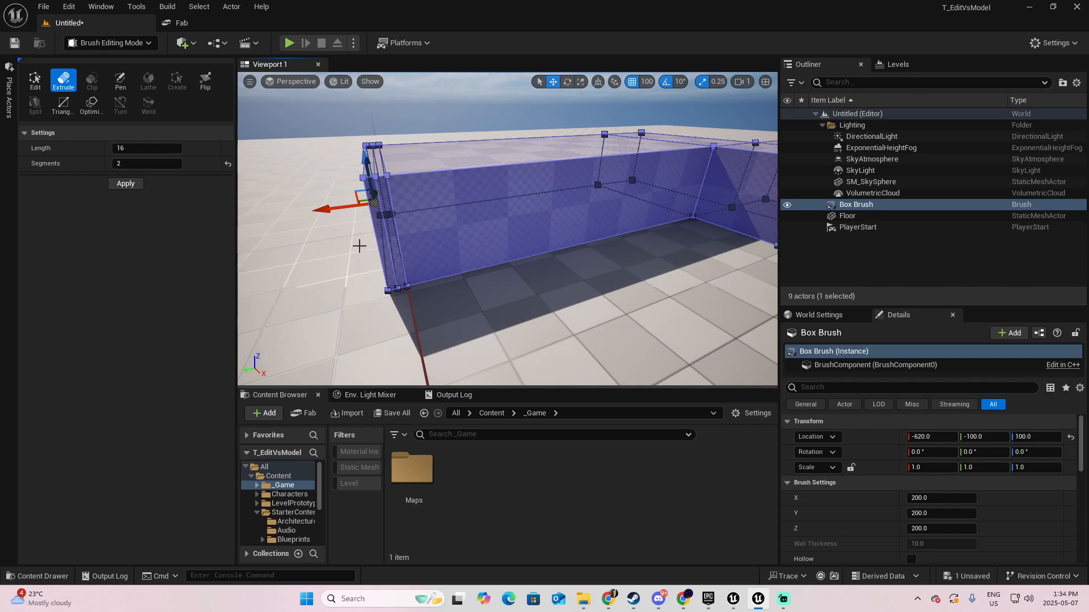
key(a)
right_drag(359, 246, 358, 247)
key(s)
key(ctrl+z)
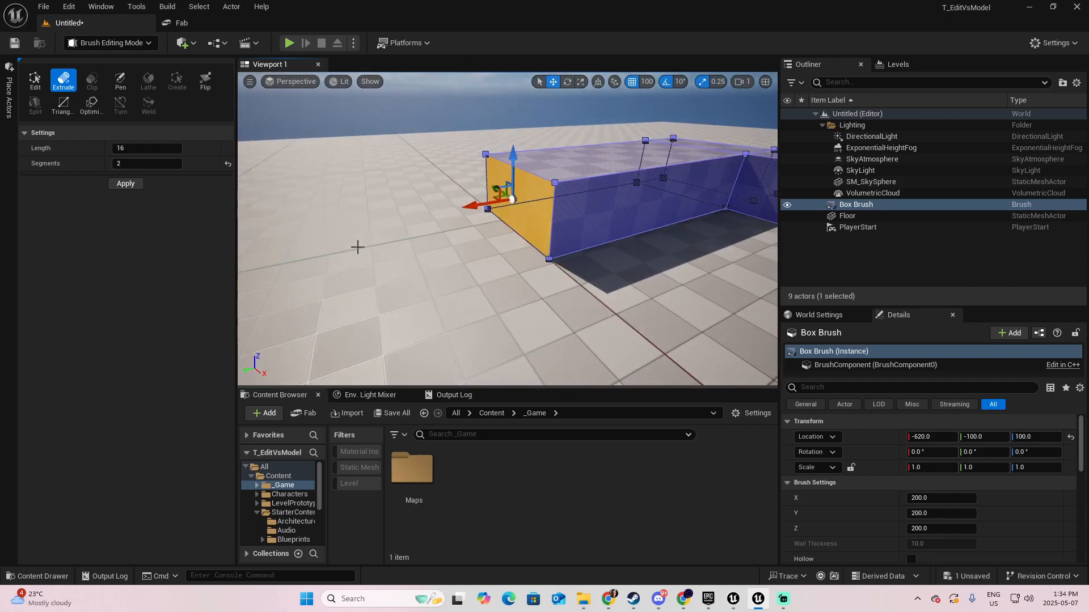
- Set the Extrude length to 100 and apply it to the end face
click(147, 148)
text(1)
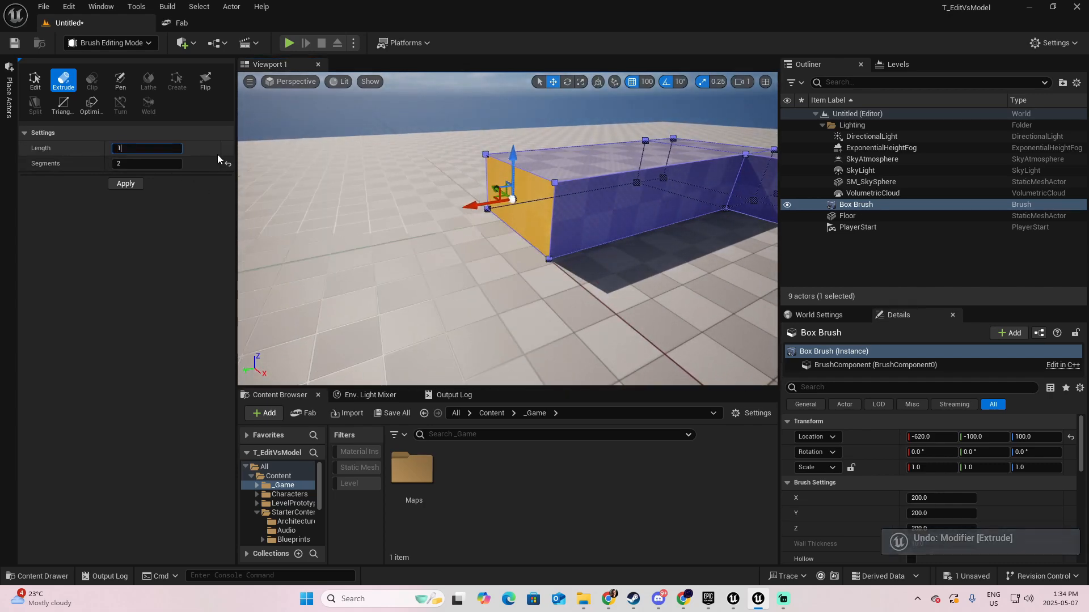
text(00)
click(117, 186)
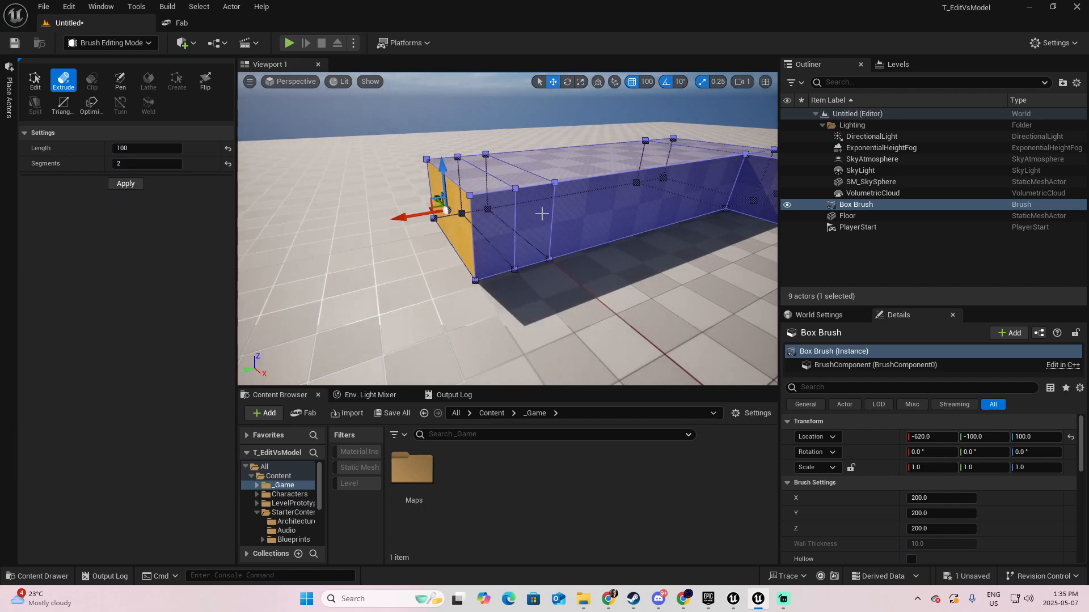
- Extrude the top face of the inner new segment upward
click(507, 171)
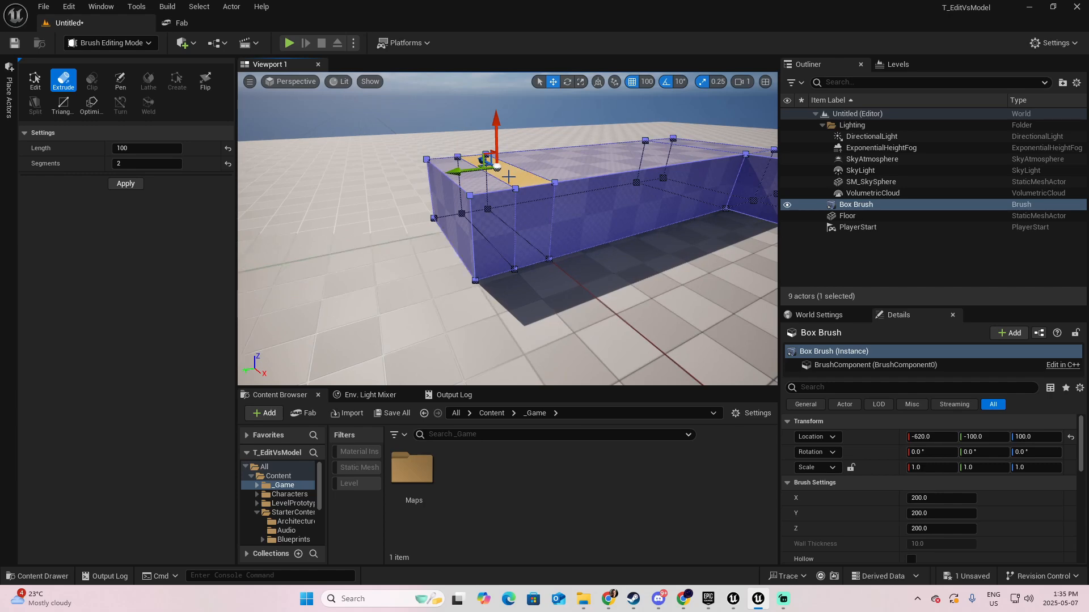
drag(496, 132, 496, 91)
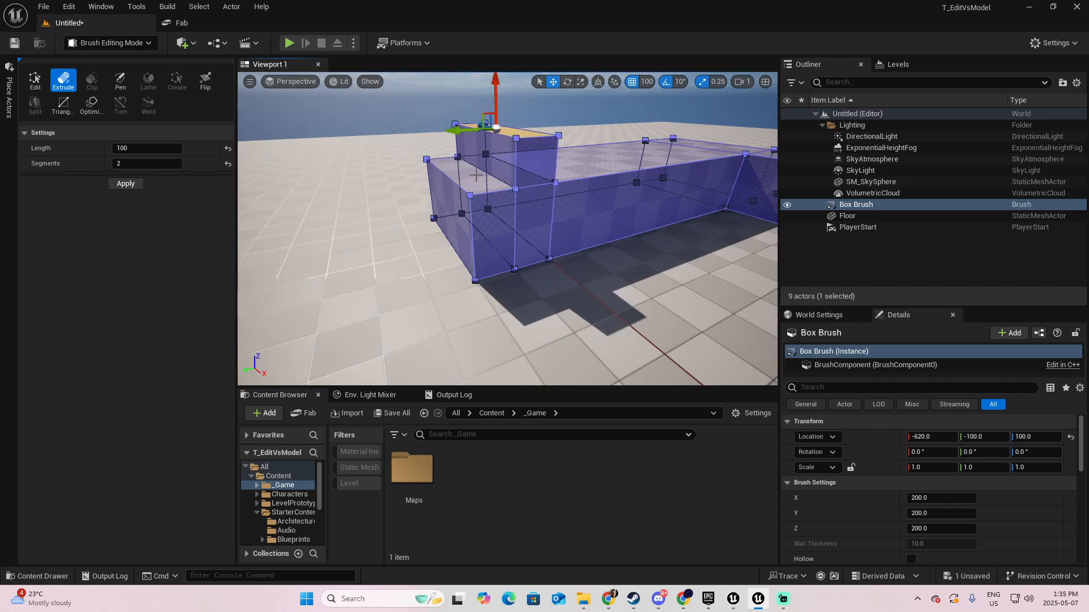
- Undo the inner segment's upward extrusion and extrude both top faces at that end of the brush upward together
key(ctrl+z)
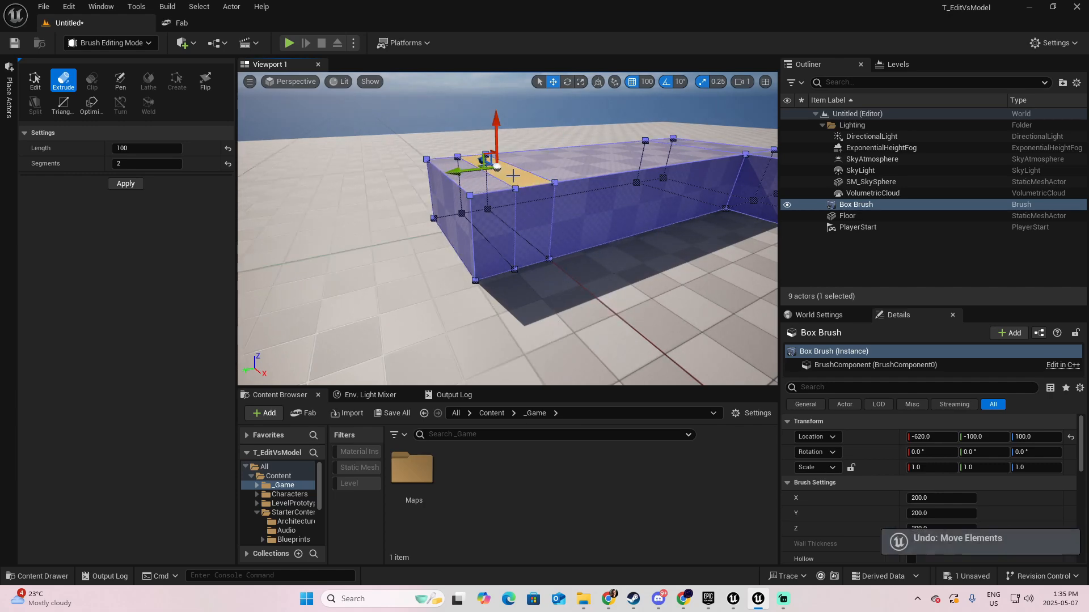
shift+click(472, 180)
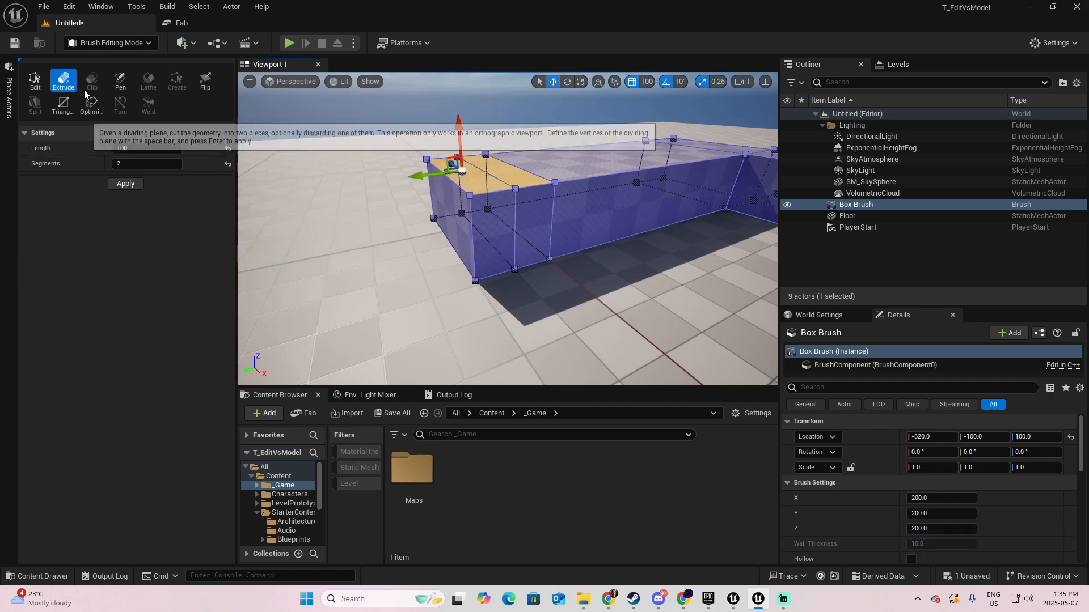
drag(459, 145, 456, 102)
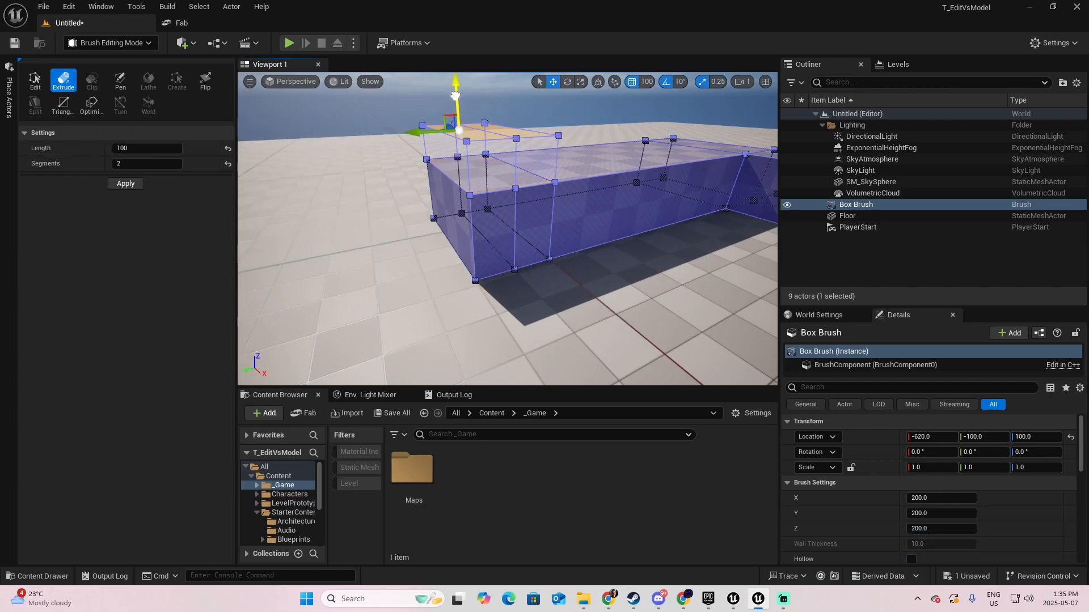
mouse_move(493, 162)
right_down()
mouse_move(499, 195)
mouse_move(527, 158)
mouse_move(573, 150)
mouse_move(488, 162)
right_up()
- Place a second box brush on the open floor near the first brush
click(9, 91)
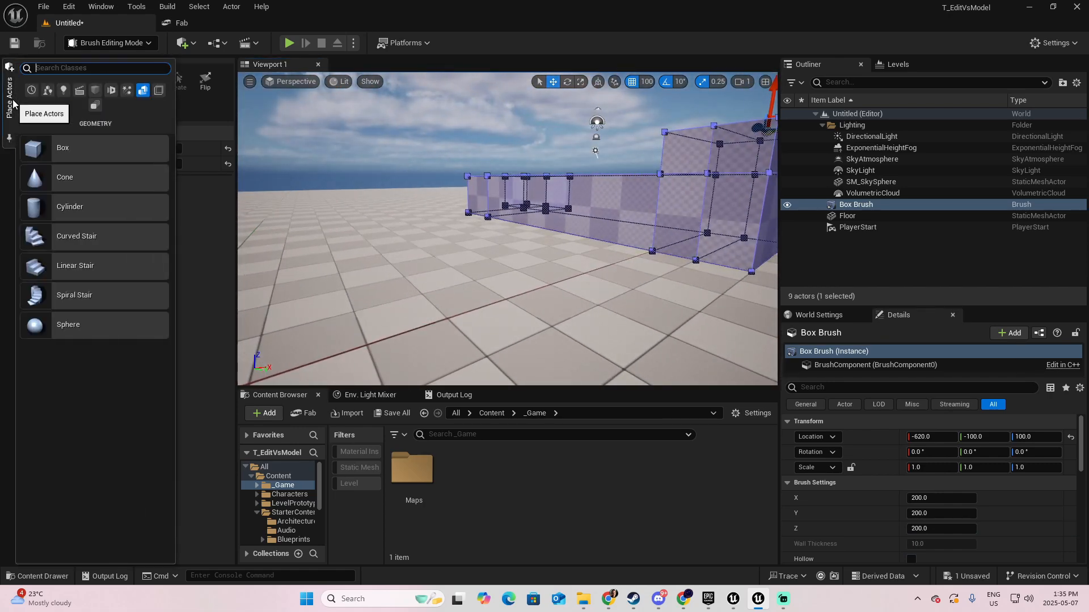
mouse_move(63, 151)
mouse_down()
mouse_move(390, 195)
mouse_move(438, 294)
mouse_move(423, 284)
mouse_up()
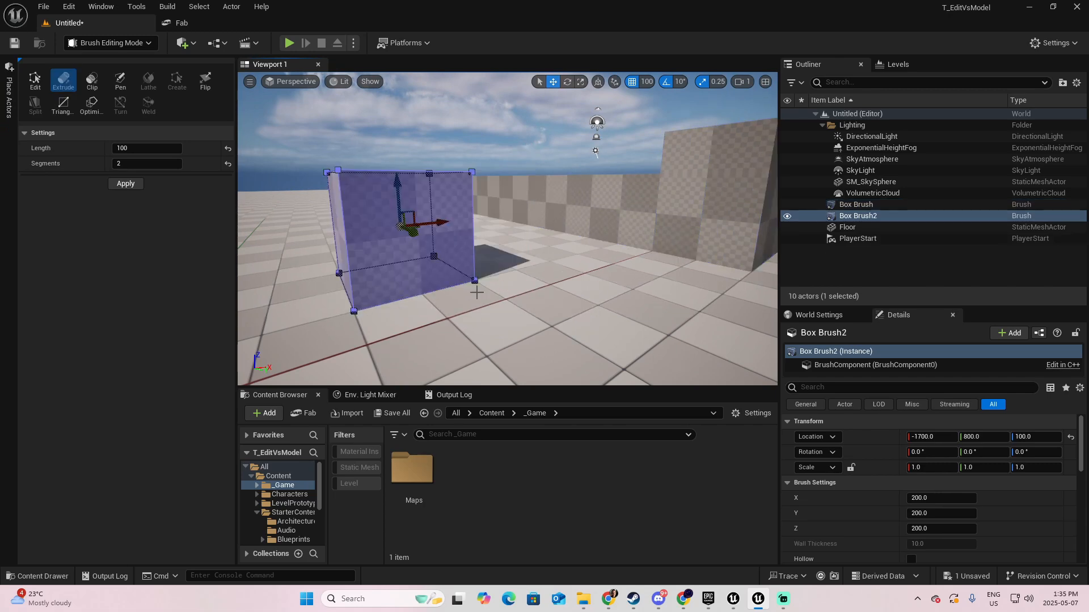
mouse_move(476, 289)
right_down()
mouse_move(457, 304)
mouse_move(482, 295)
mouse_move(456, 283)
mouse_move(473, 269)
mouse_move(496, 317)
mouse_move(477, 292)
right_up()
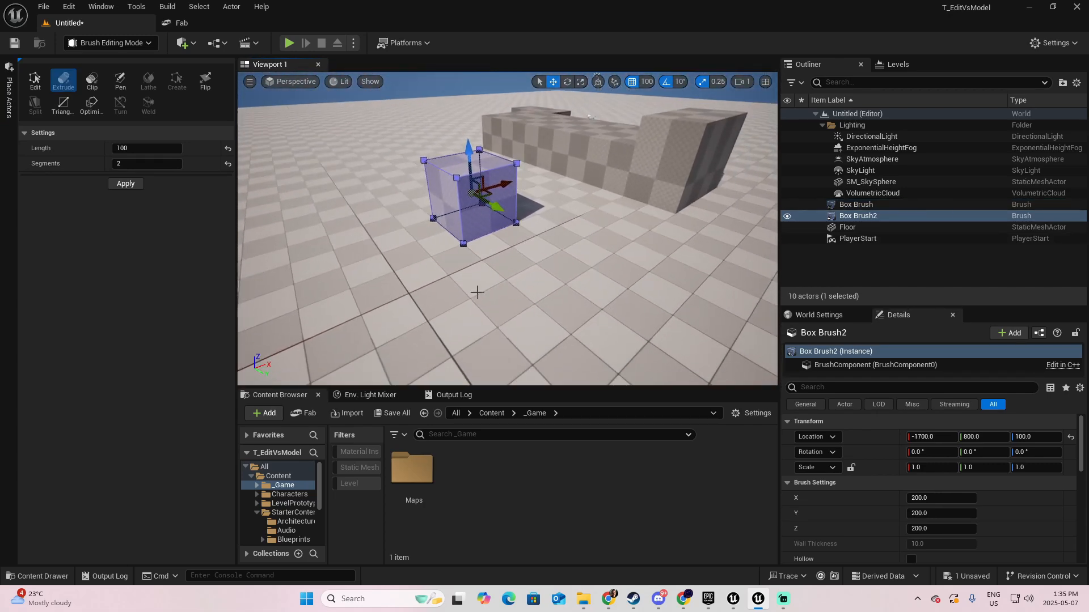
- Try moving a top corner vertex of the second box brush with Edit and undo the move
click(456, 178)
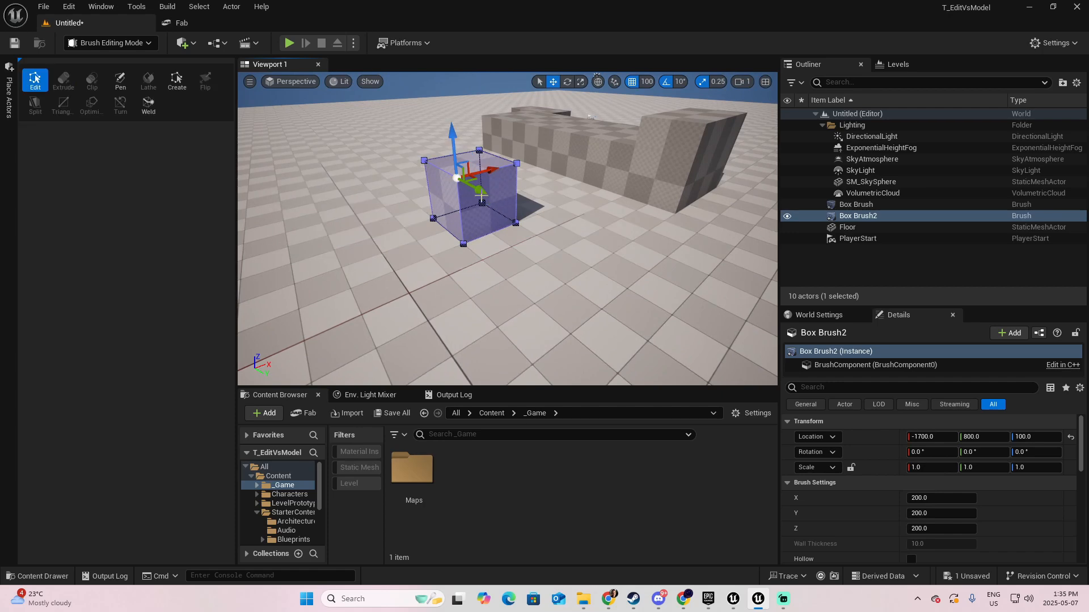
mouse_move(583, 292)
right_down()
mouse_move(459, 292)
mouse_move(563, 264)
right_up()
key(ctrl+z)
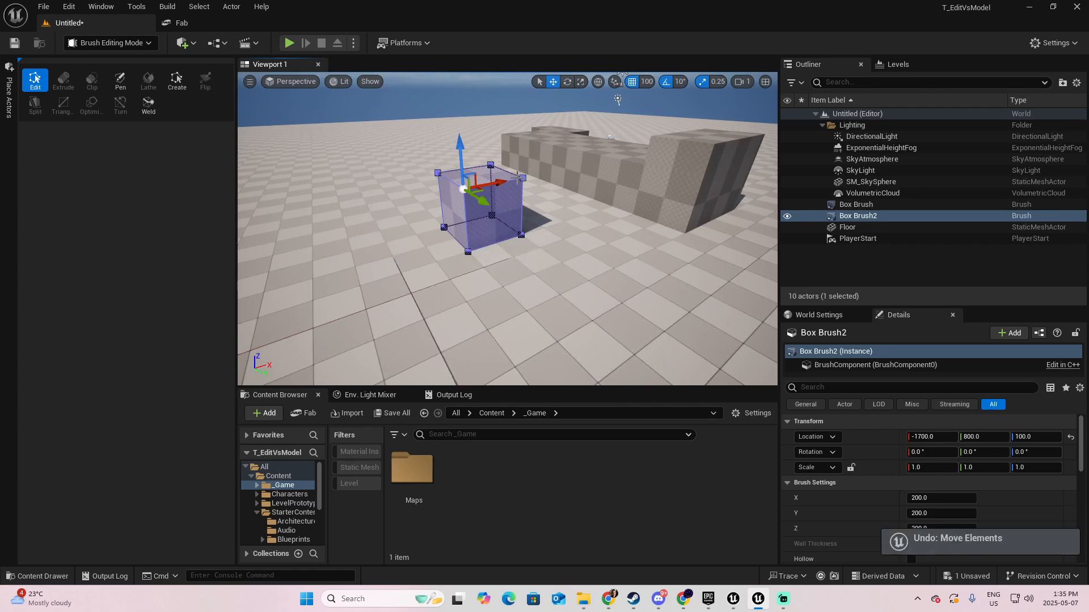
- Select a top edge of the second box brush and move it outward and down to give the shape a slanted side
click(510, 180)
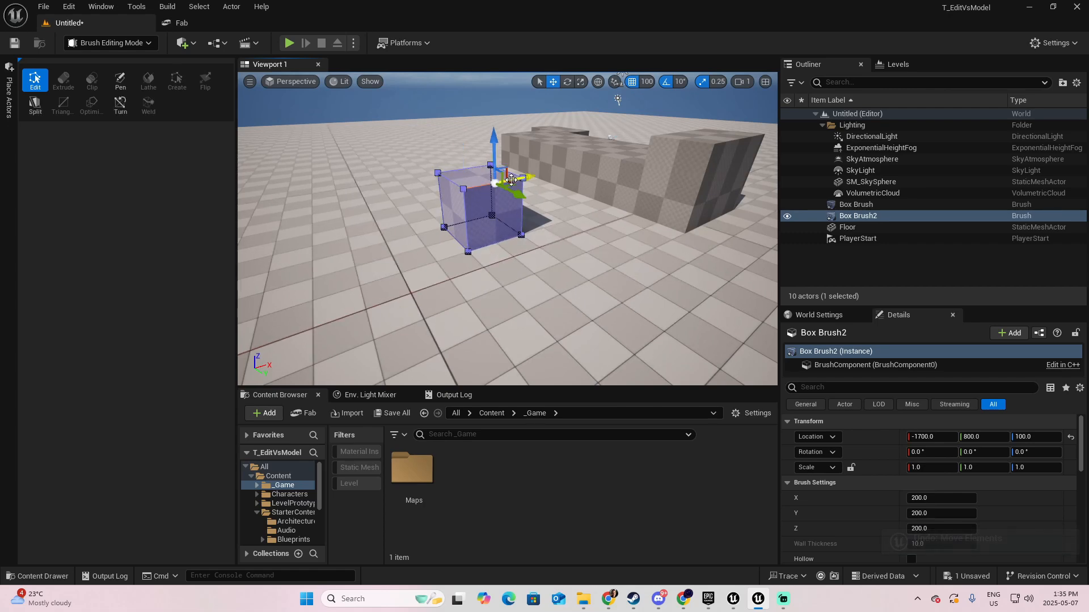
drag(601, 266, 602, 266)
mouse_move(601, 267)
right_down()
mouse_move(548, 224)
mouse_move(505, 235)
mouse_move(538, 289)
mouse_move(513, 292)
mouse_move(498, 264)
right_up()
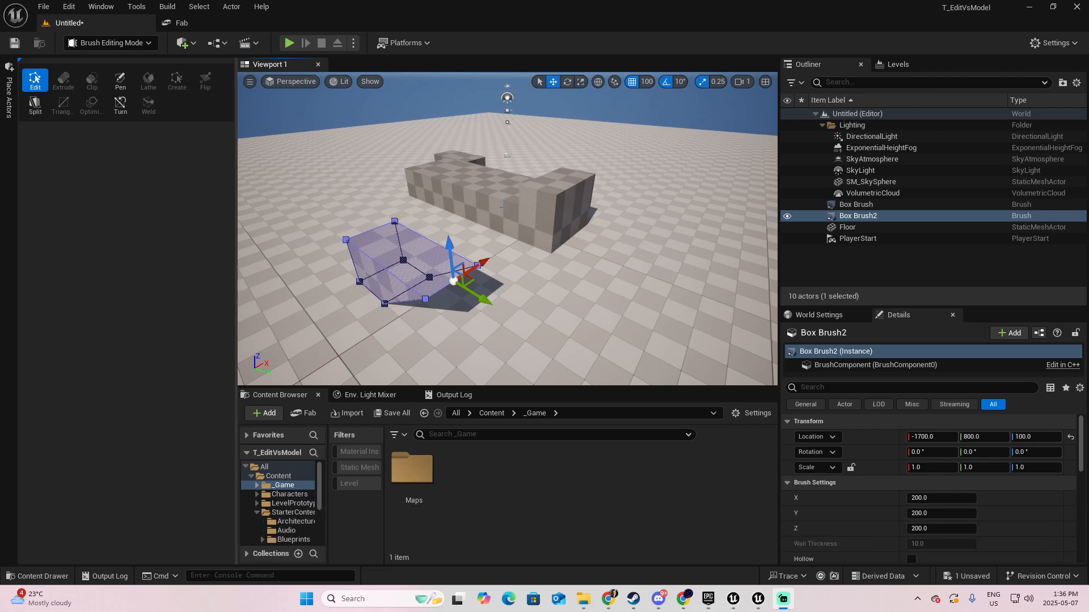
- Review the available geometry brush shapes and select each of the two box brushes in turn, ending on Box Brush2
click(498, 204)
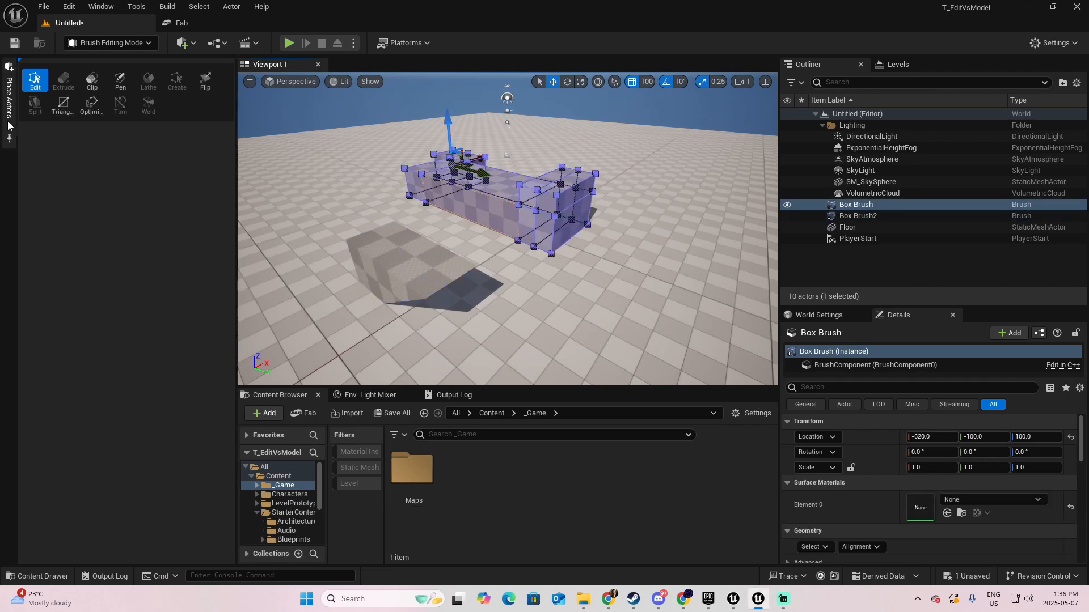
click(9, 93)
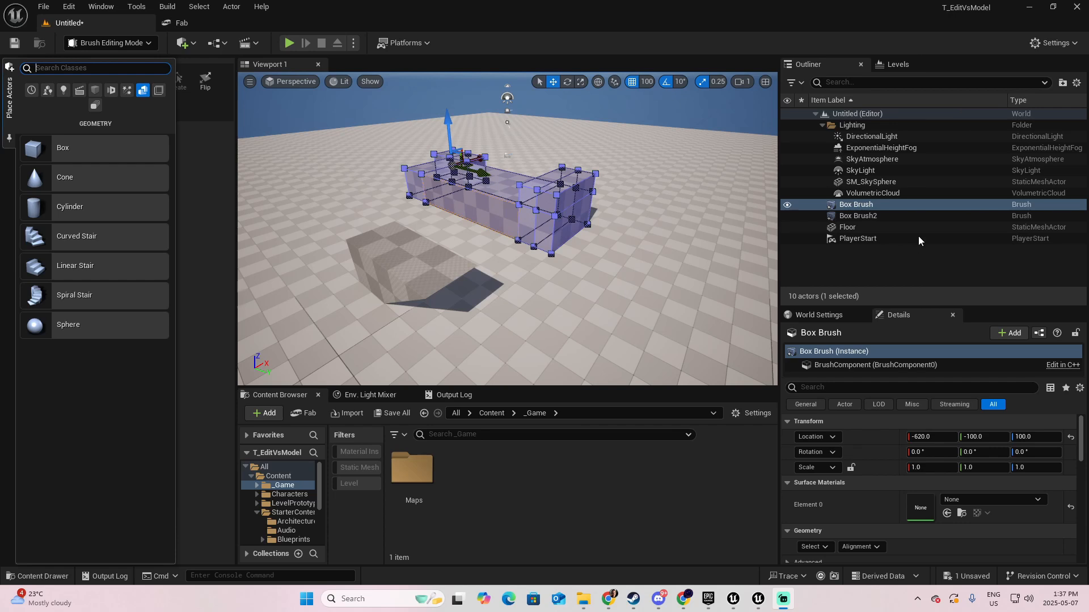
click(913, 217)
click(887, 204)
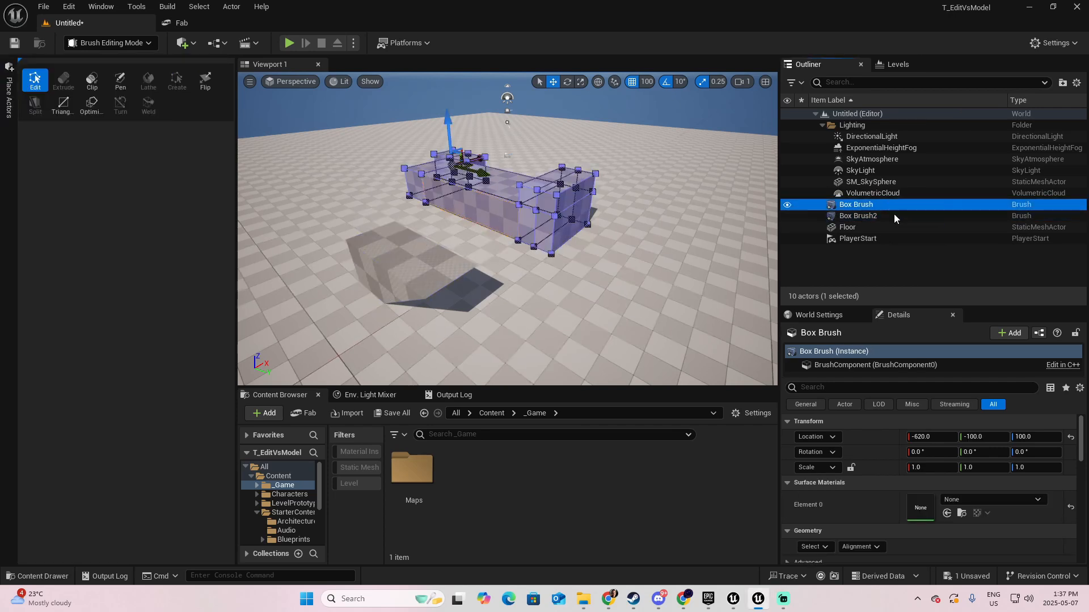
click(894, 216)
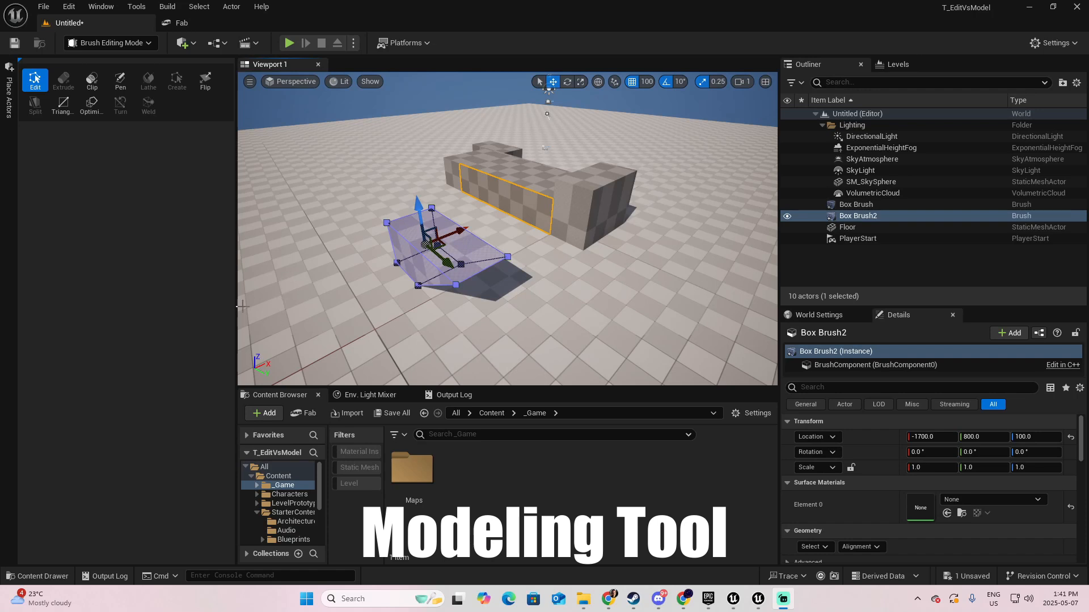
- Switch to Modeling mode and create a 100 × 100 × 100 static mesh box on the floor at X -1500, Y 1600
click(148, 44)
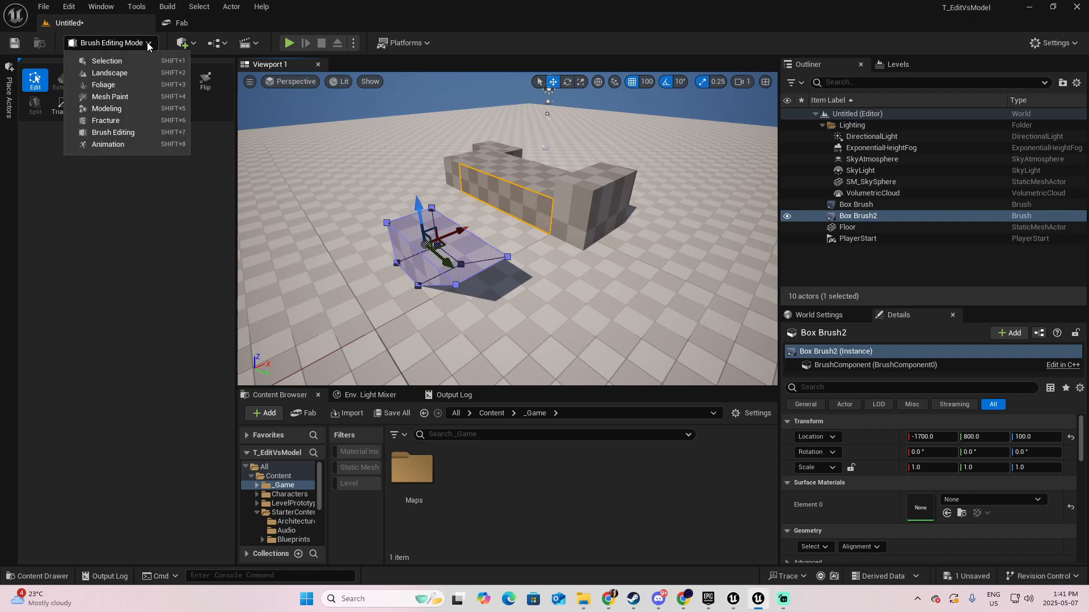
click(115, 110)
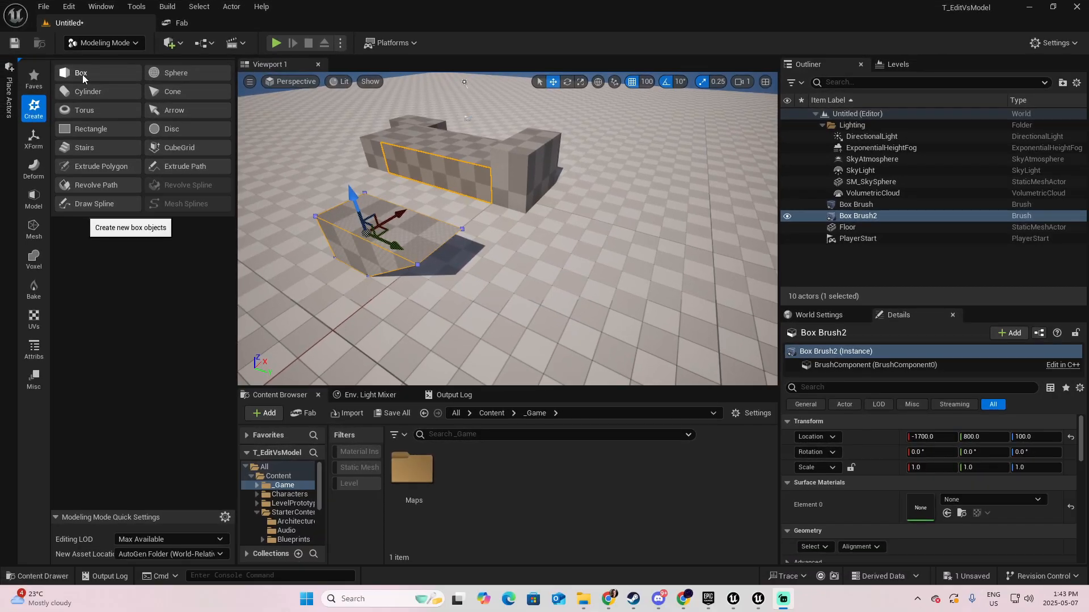
click(83, 73)
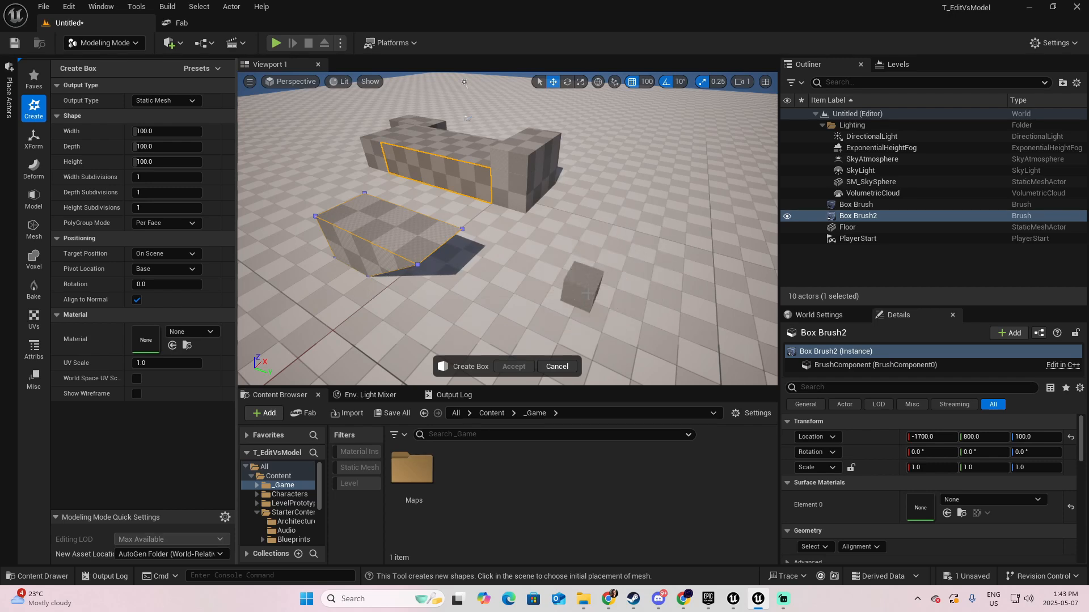
click(588, 294)
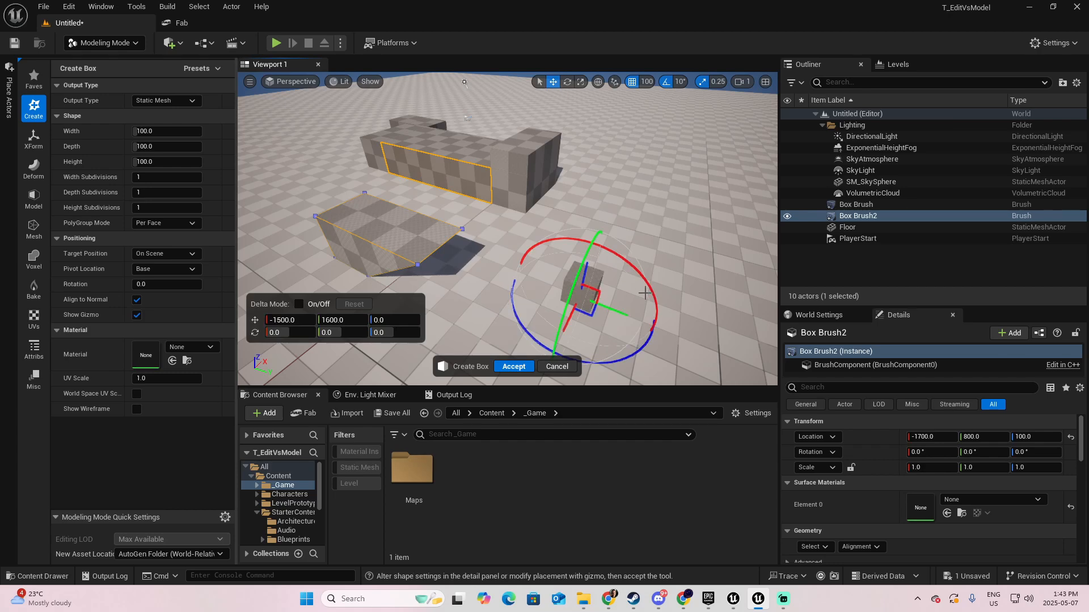
right_drag(589, 294, 601, 266)
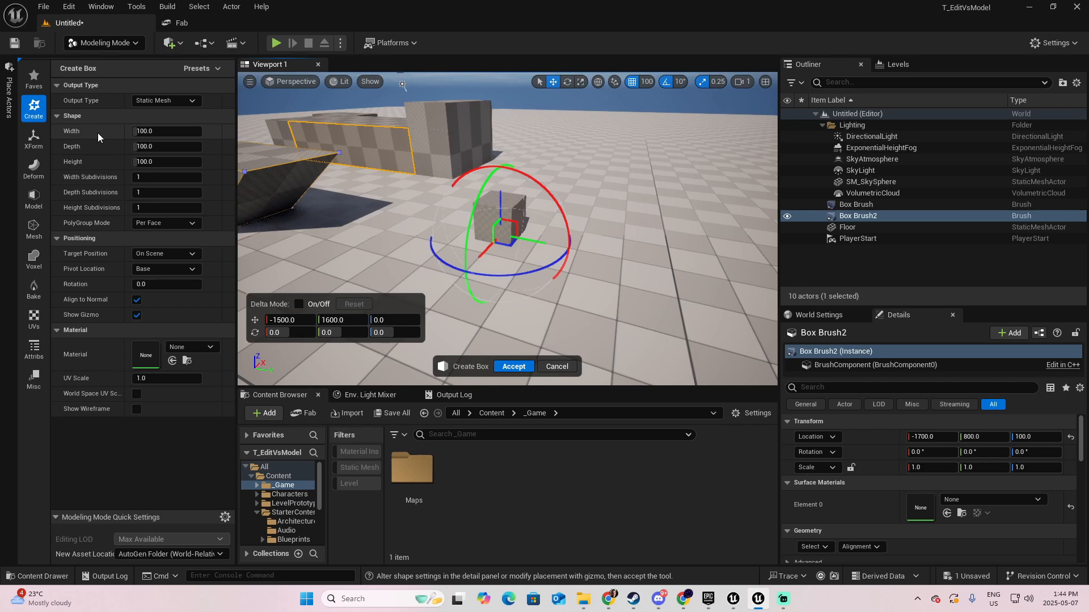
mouse_move(131, 135)
mouse_down()
mouse_move(181, 135)
mouse_move(138, 136)
mouse_up()
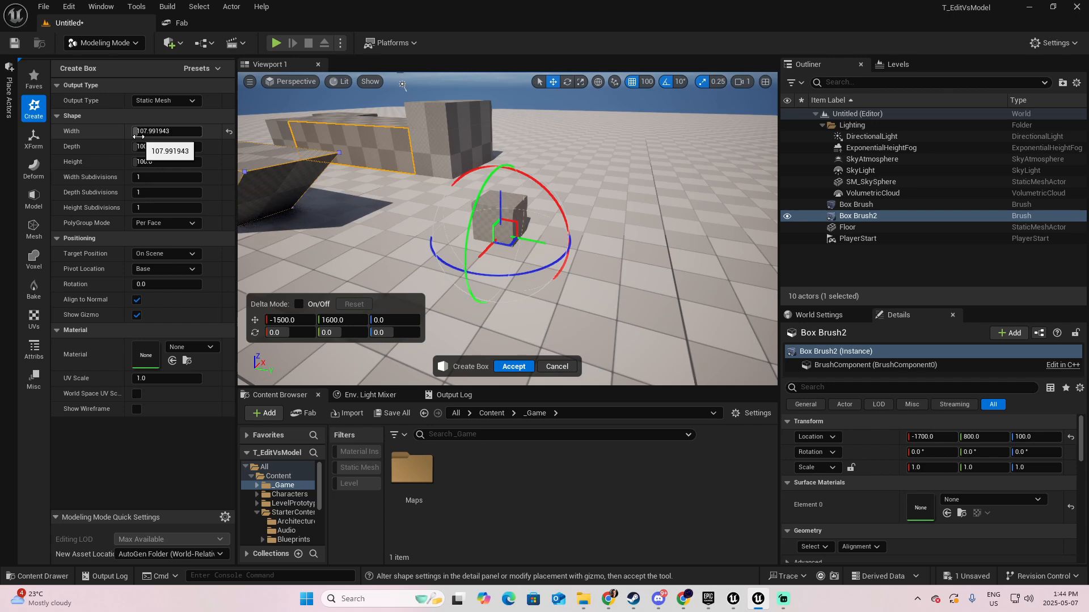
key(ctrl+z)
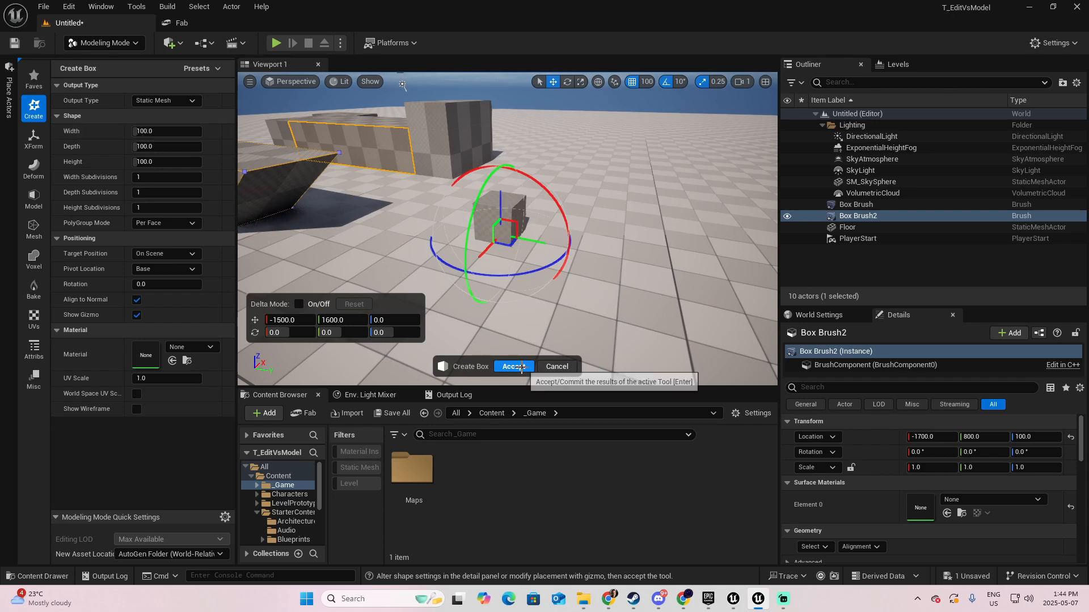
click(514, 367)
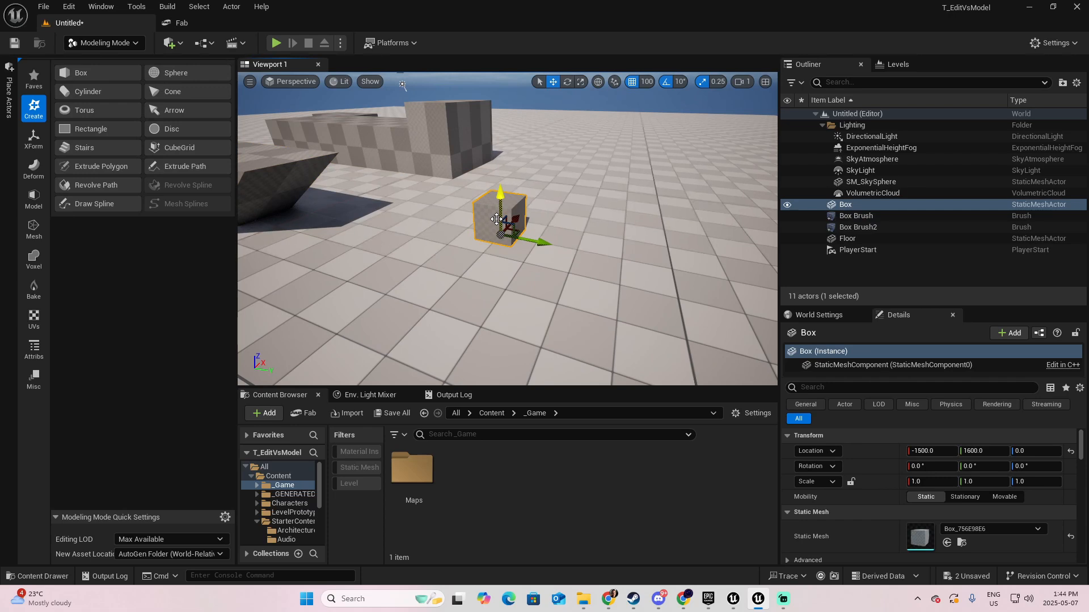
- Try moving a side face of the new box with PolyGroup Edit and discard the edit
click(34, 200)
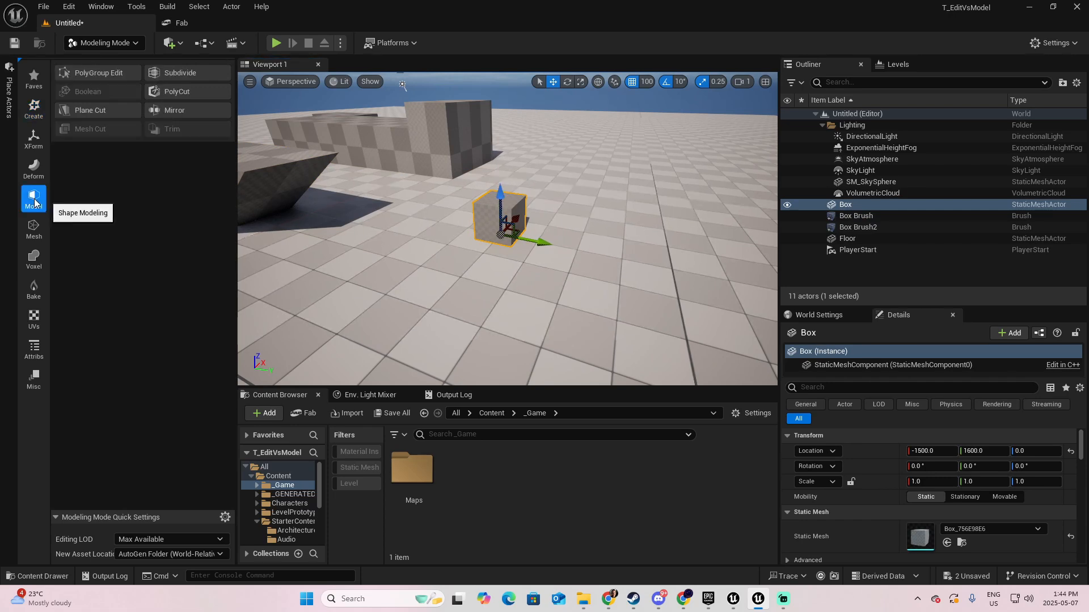
click(87, 75)
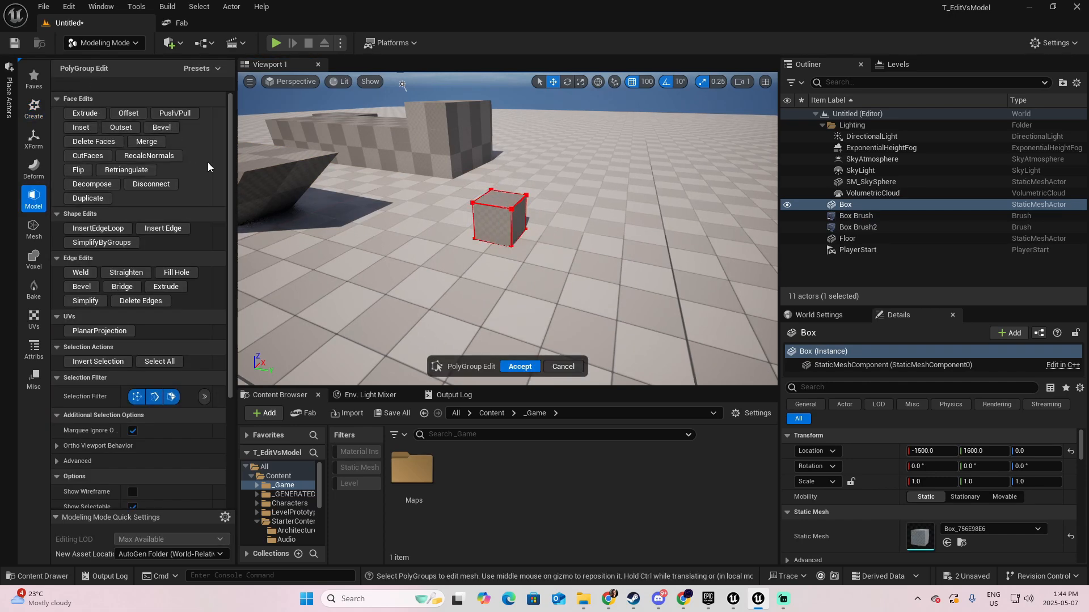
click(519, 217)
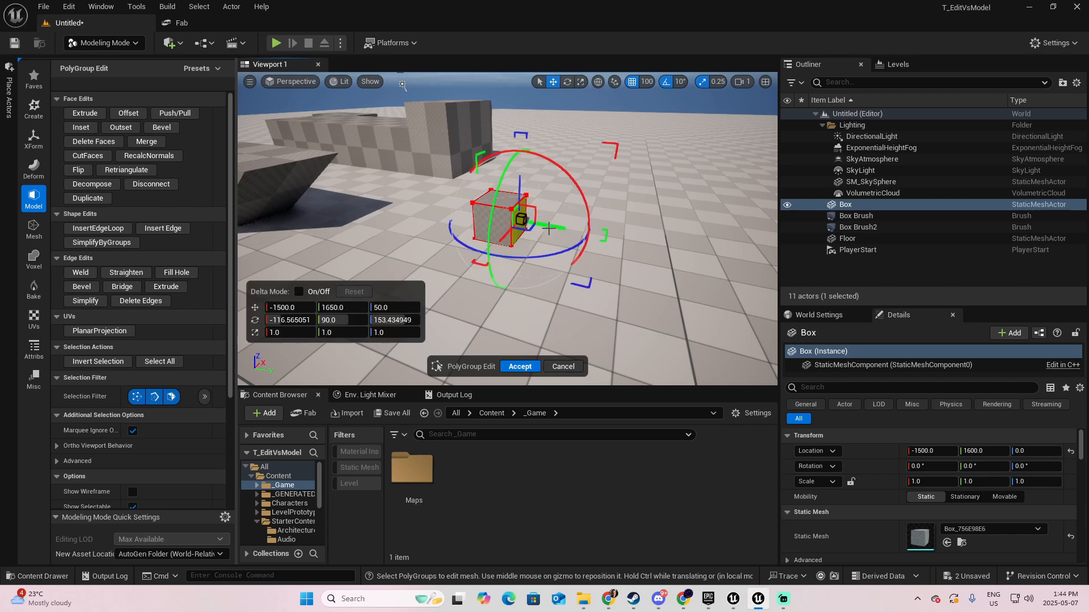
drag(520, 219, 584, 234)
click(564, 368)
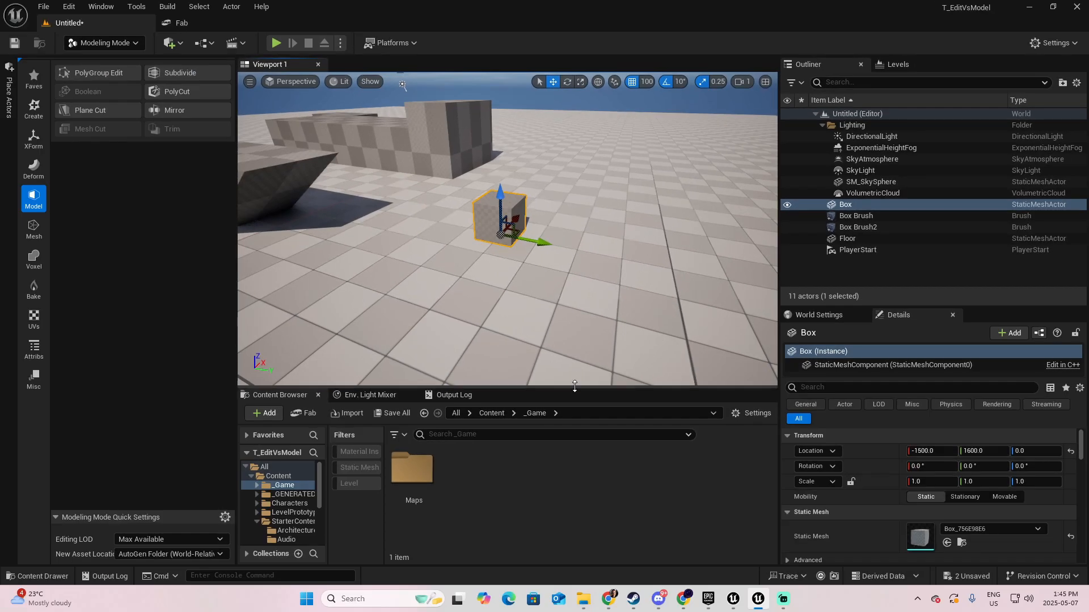
- Enlarge the Content Browser and open the user-named subfolder of _GENERATED that holds the new box mesh
drag(431, 451, 451, 385)
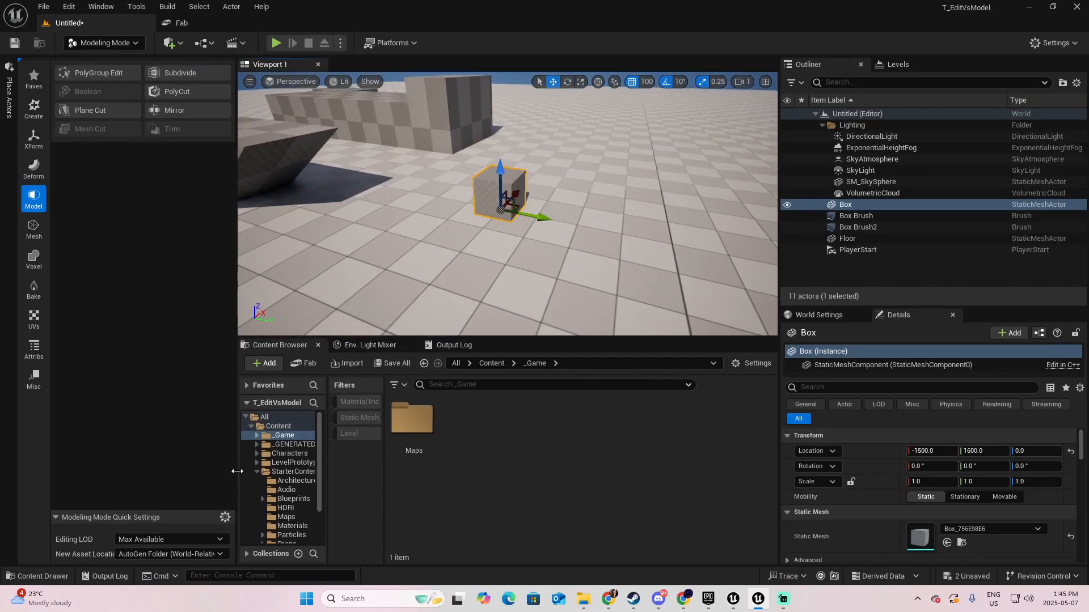
drag(235, 457, 196, 454)
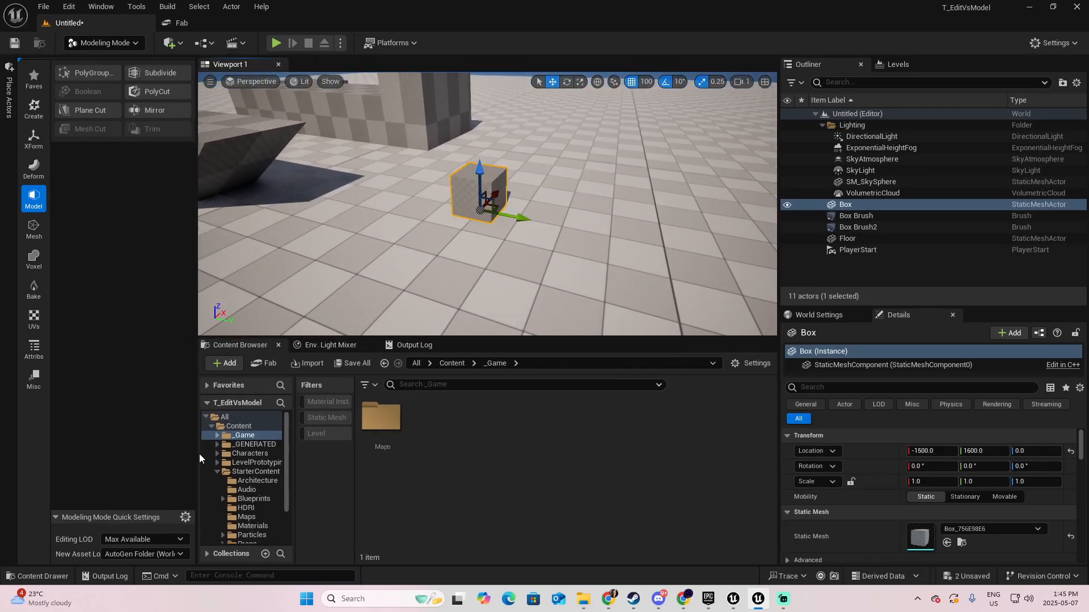
double_click(259, 446)
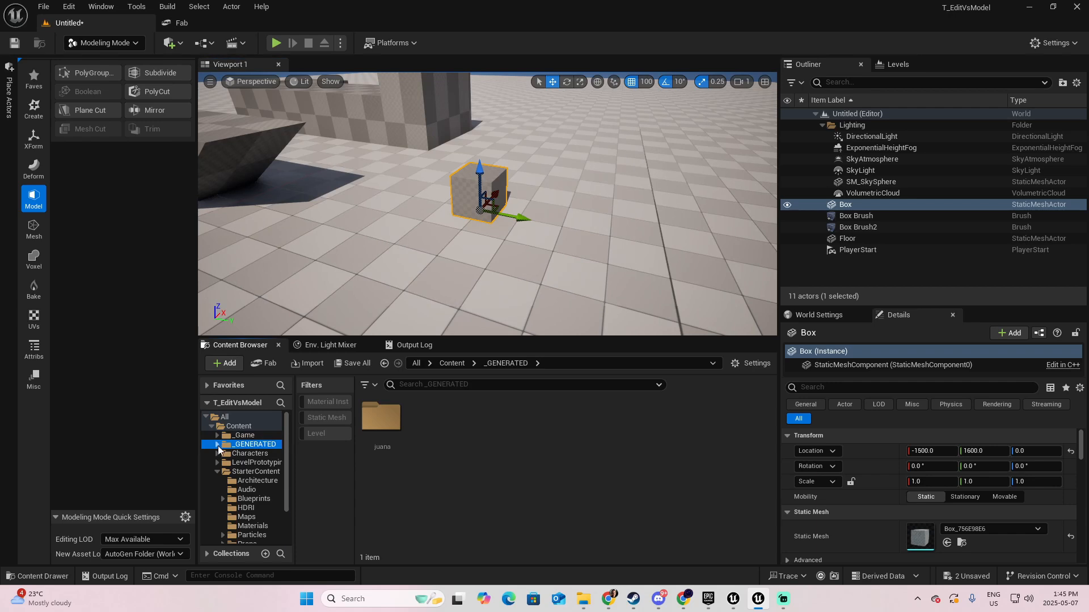
click(246, 454)
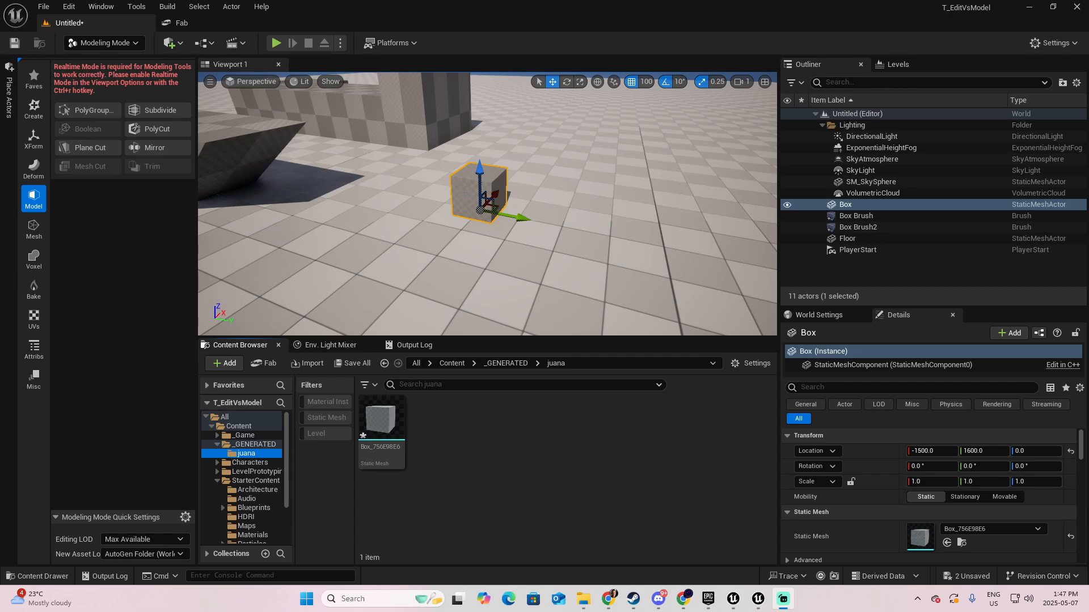
- Enable Realtime mode for the viewport, select the box's side face in PolyGroup Edit and cancel the tool
key(ctrl+r)
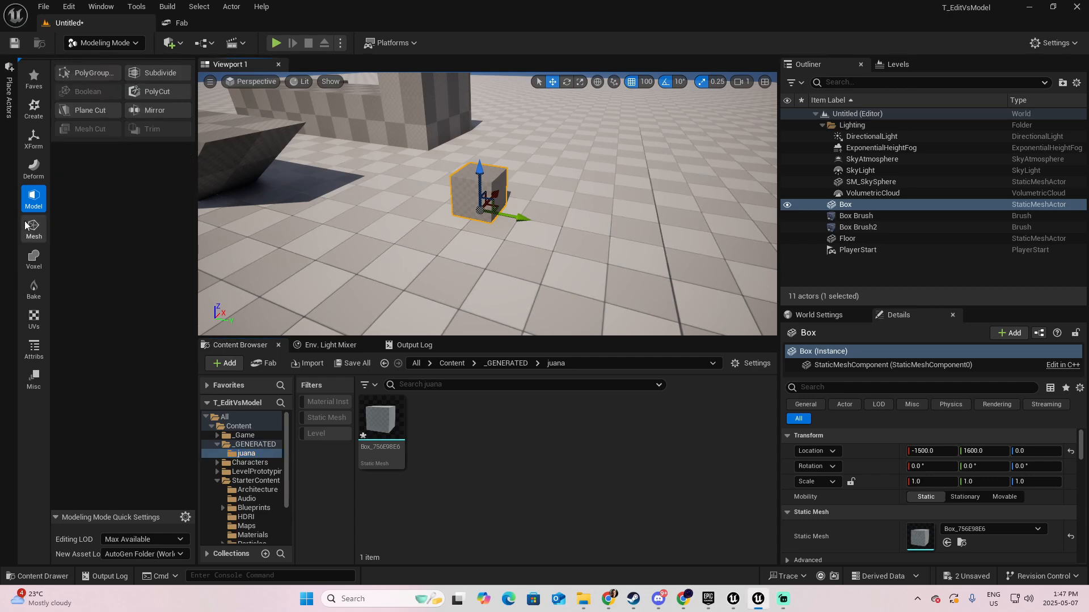
click(90, 72)
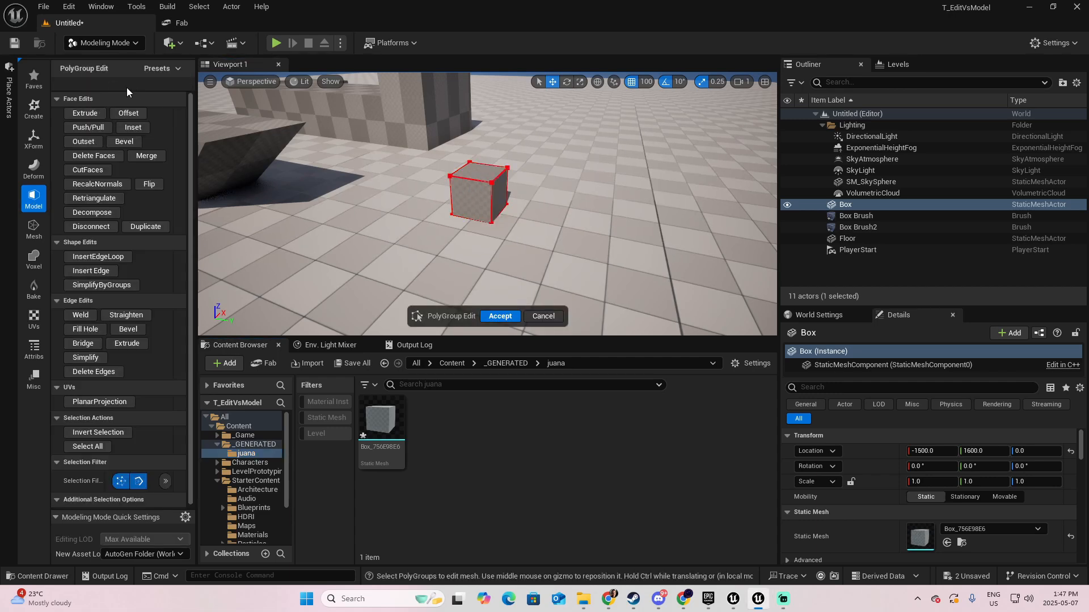
click(502, 195)
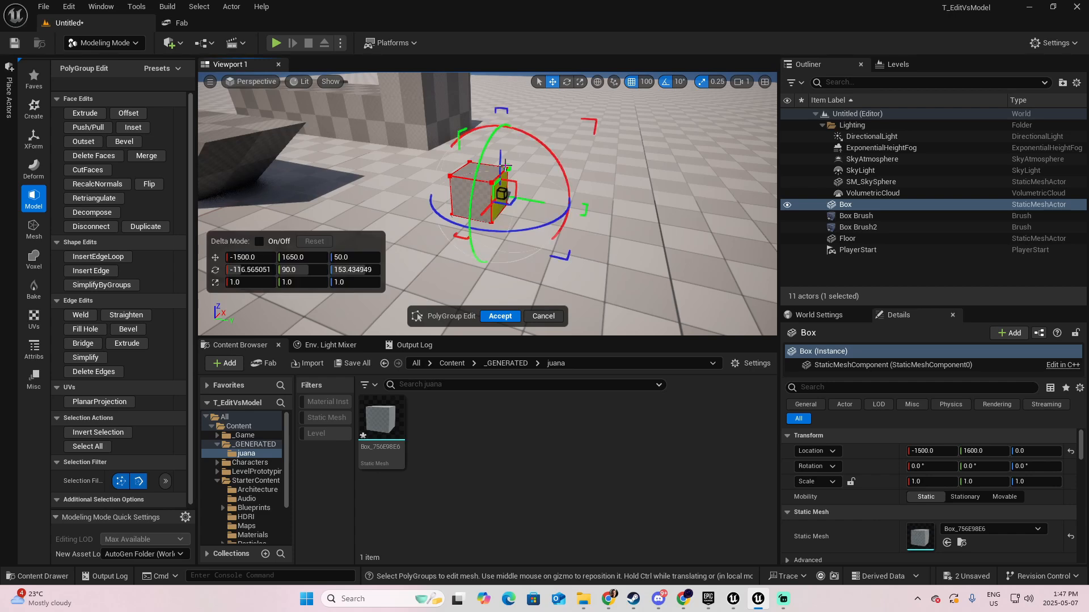
click(543, 317)
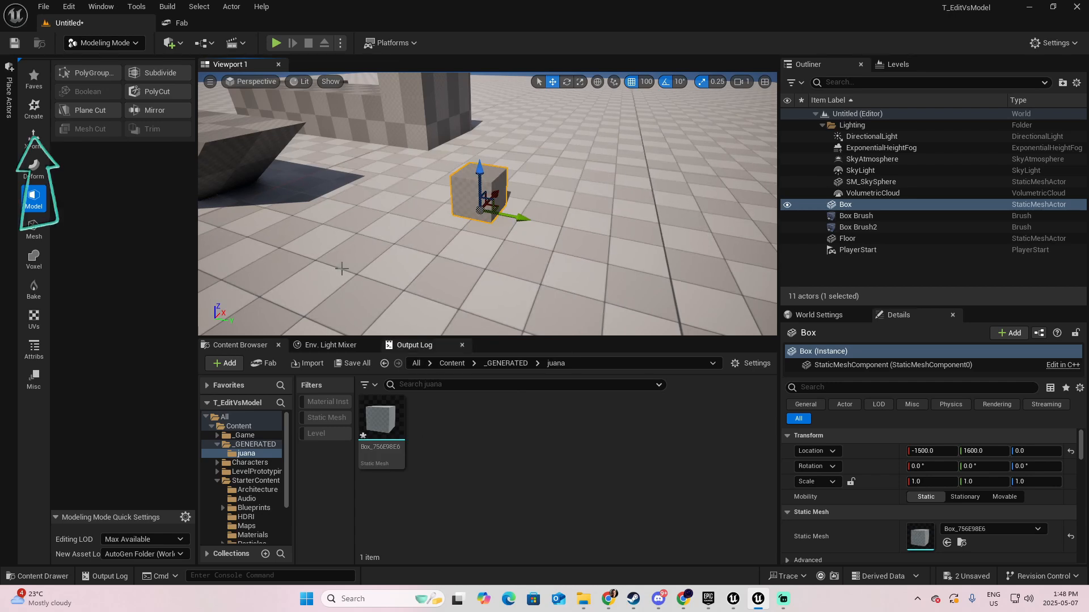
- Start a new 100 × 100 × 100 box with Dynamic Mesh output and place it on the floor at X -1500, Y 1900
click(34, 111)
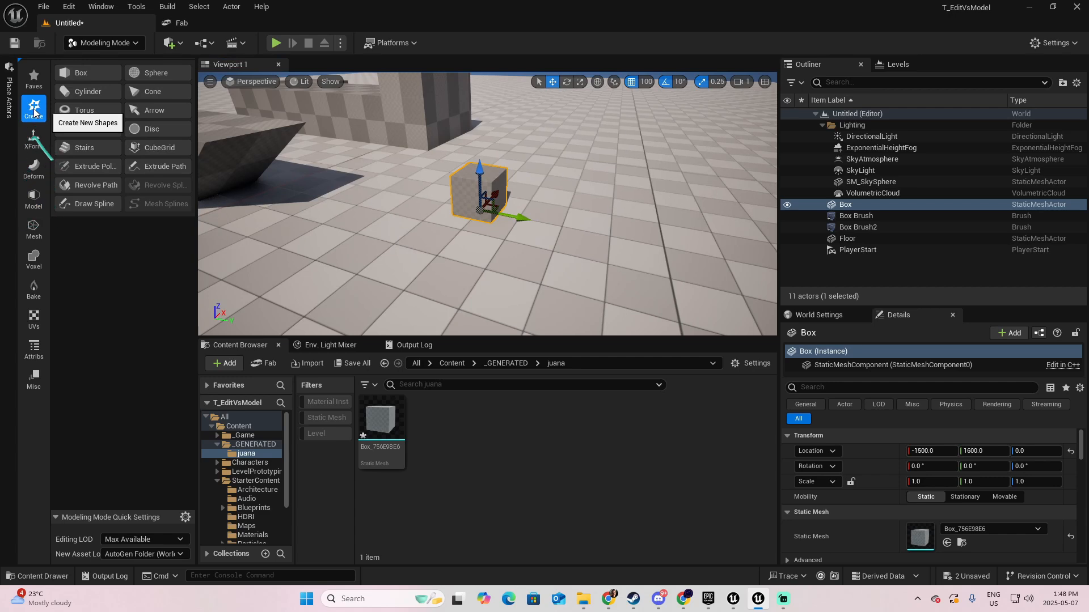
click(86, 74)
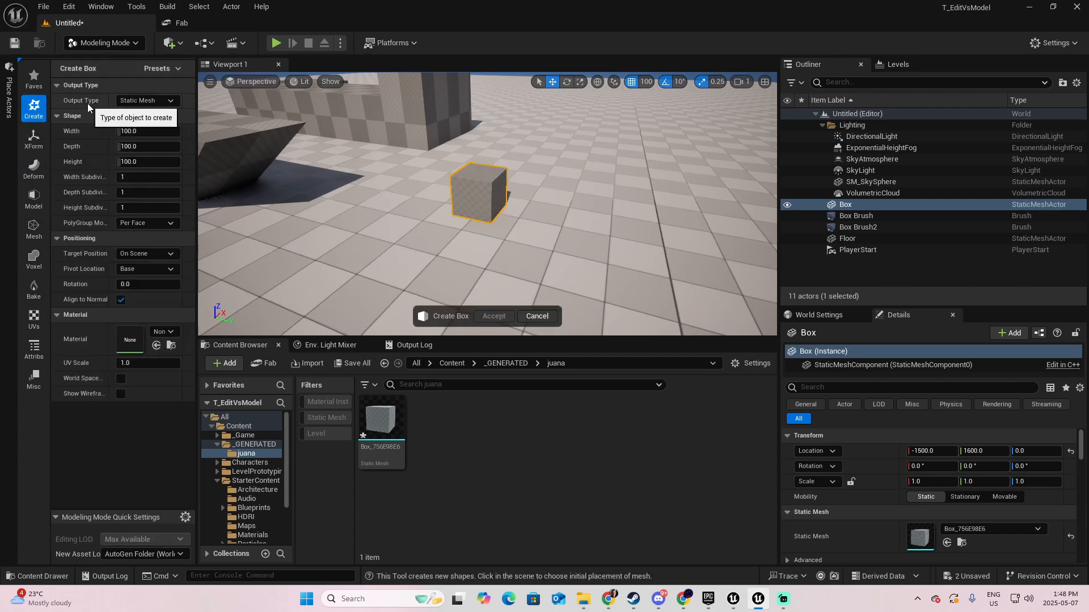
click(149, 101)
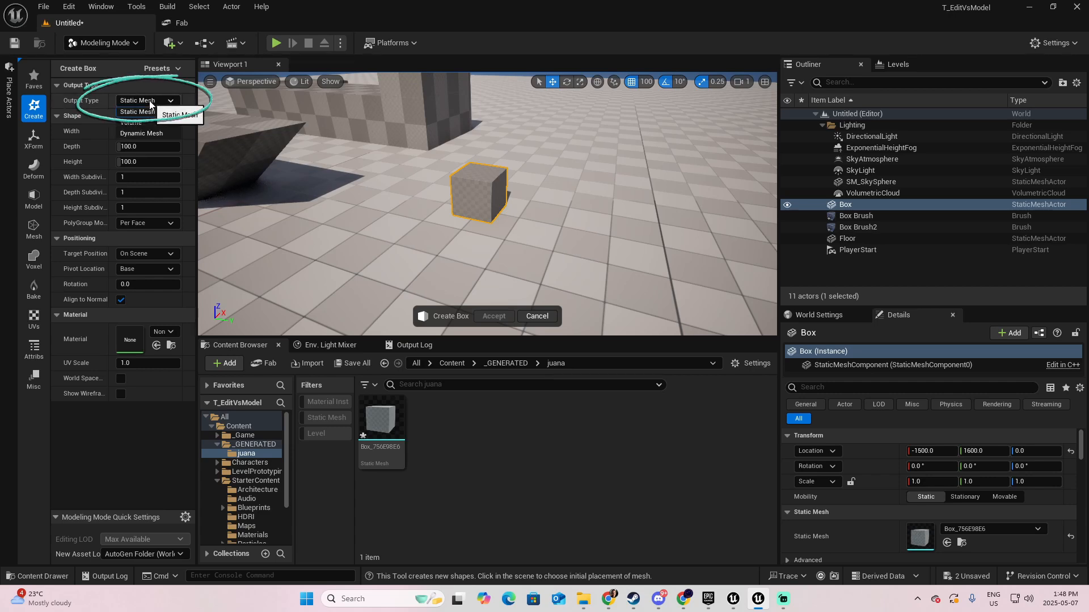
click(149, 133)
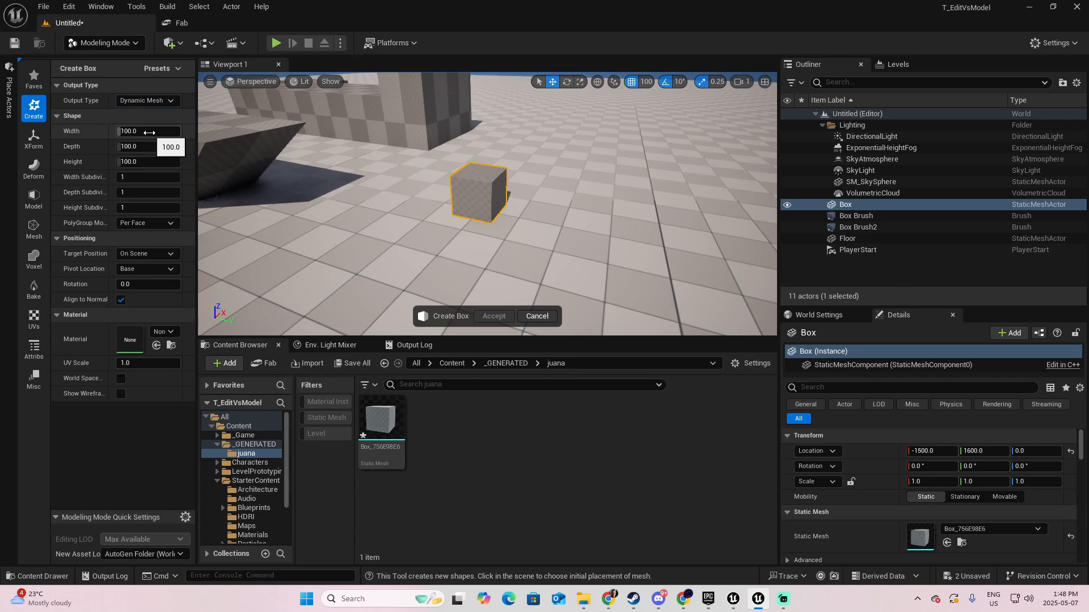
click(626, 250)
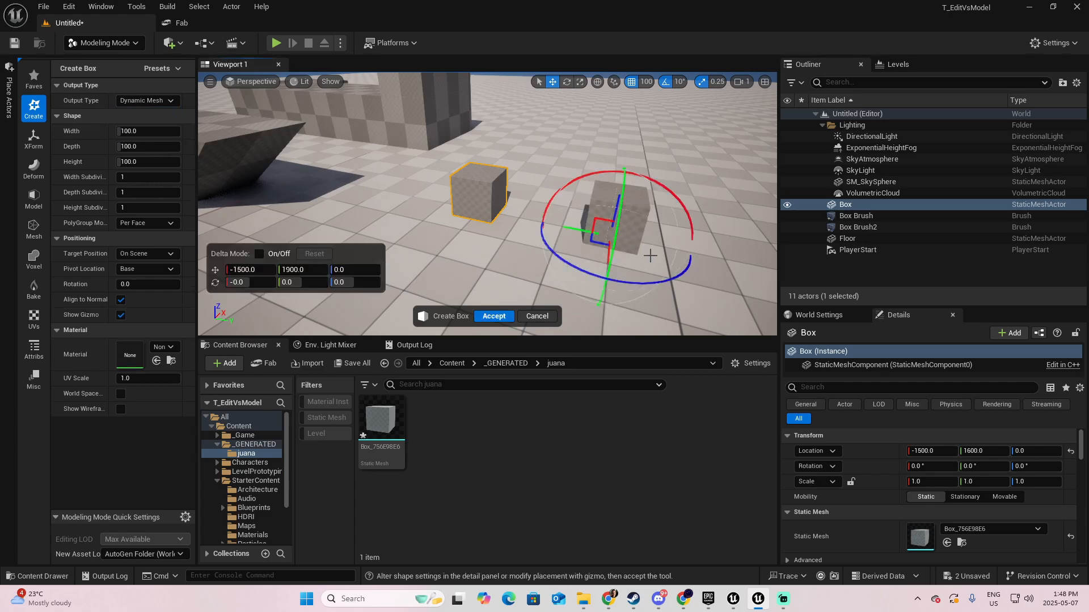
- Move the new box to Y 2000, set its width to 200 and accept its creation
key(d)
mouse_move(649, 255)
right_down()
mouse_move(666, 255)
mouse_move(636, 261)
mouse_move(650, 256)
right_up()
key(w)
key(s)
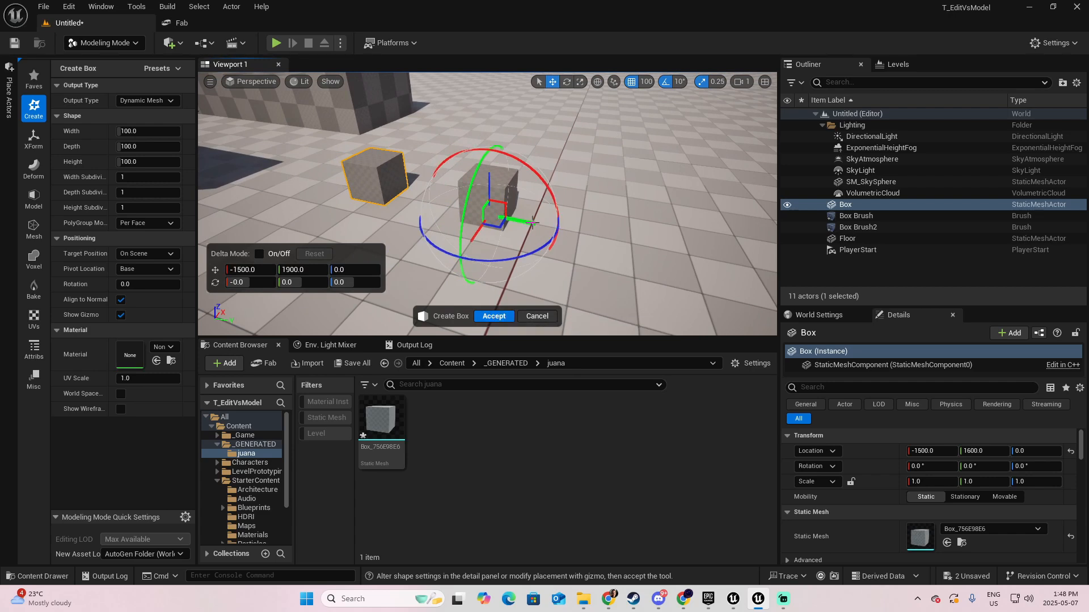
drag(532, 221, 575, 231)
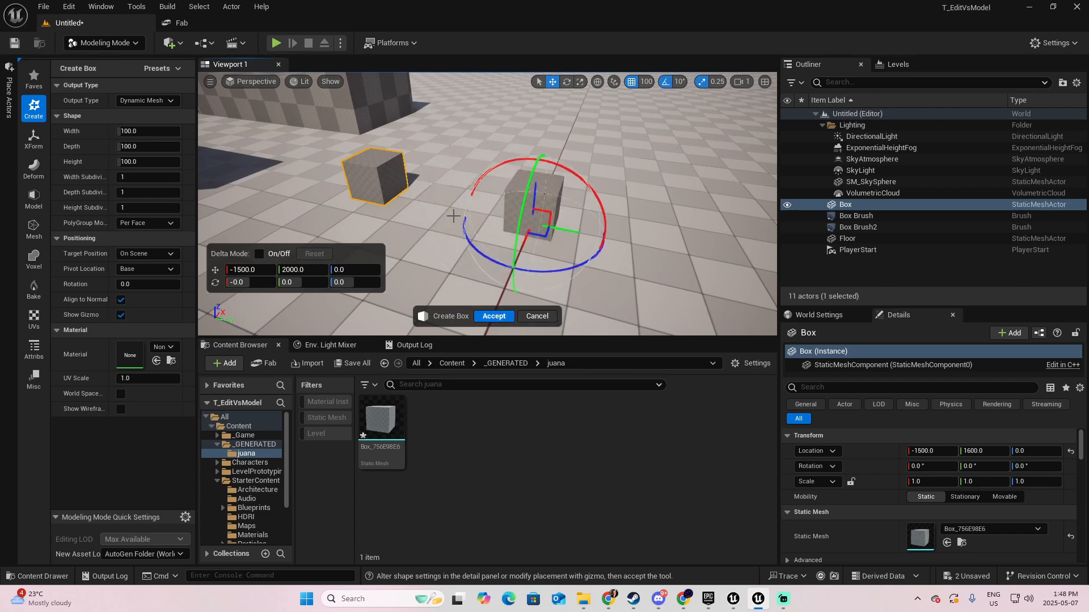
click(126, 130)
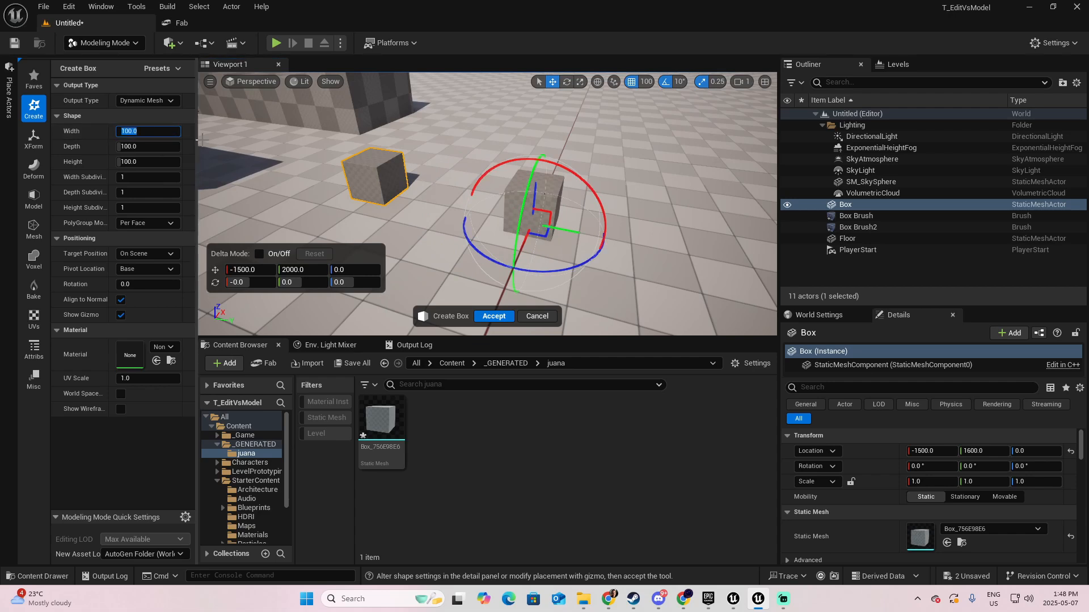
text(200)
key(Tab)
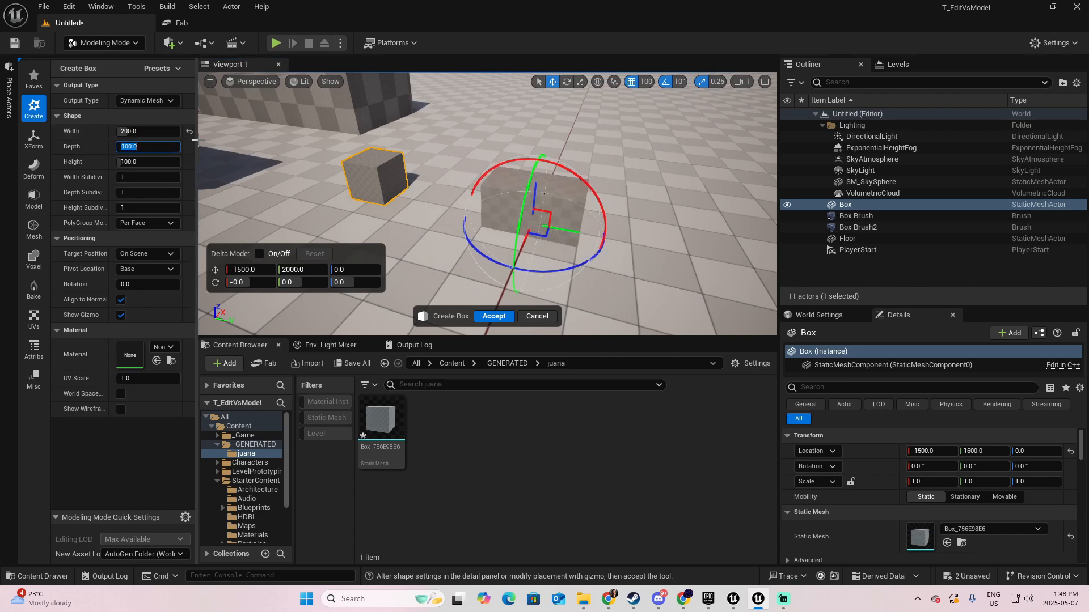
click(493, 316)
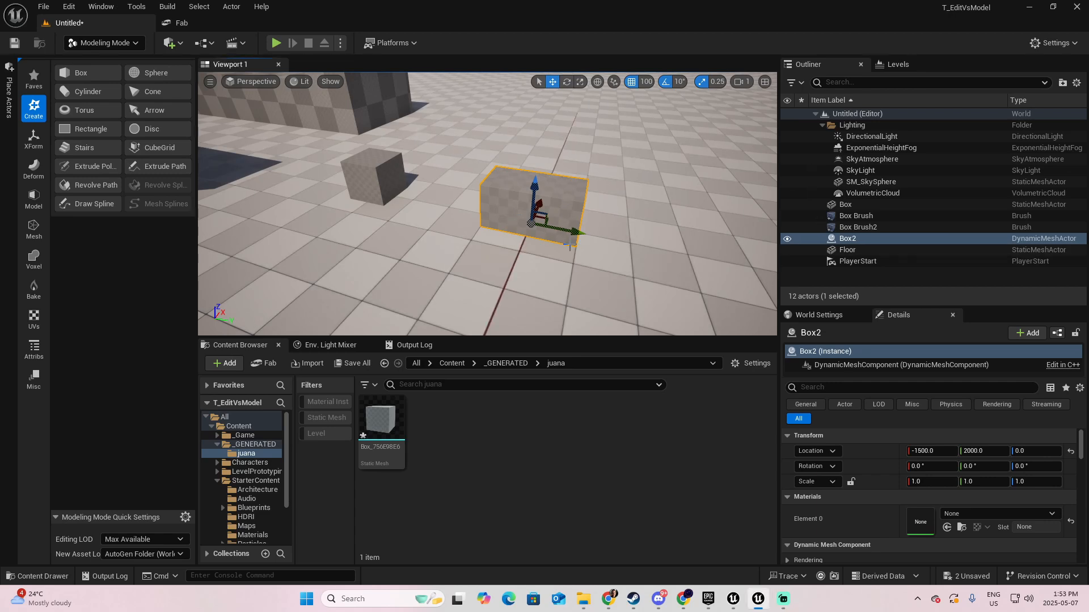
- Convert Box2 from a dynamic mesh to a Static Mesh and check its generated asset in the Content Browser
click(879, 239)
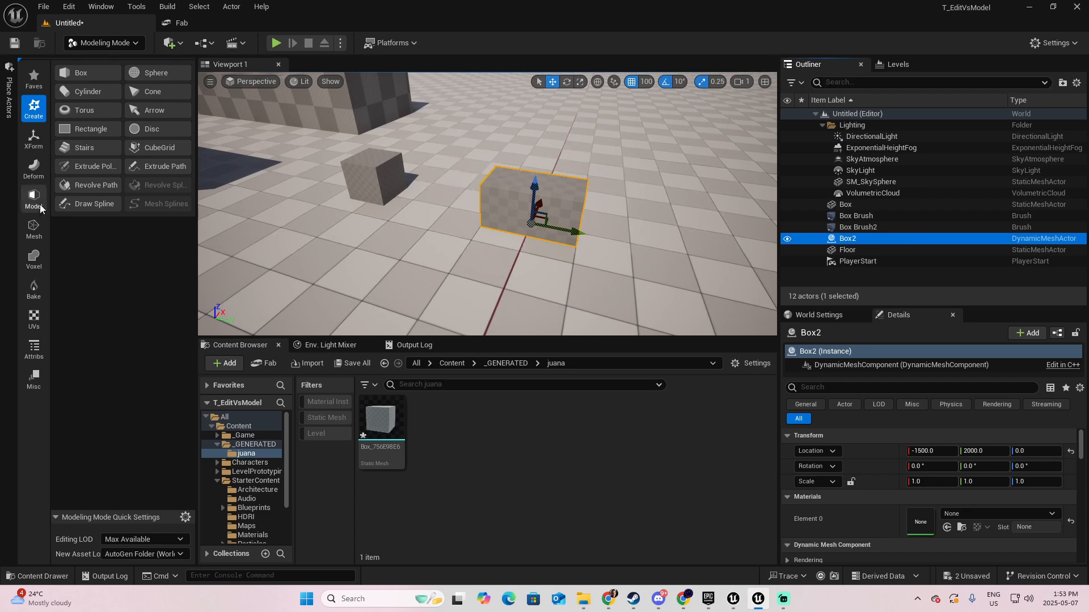
click(40, 144)
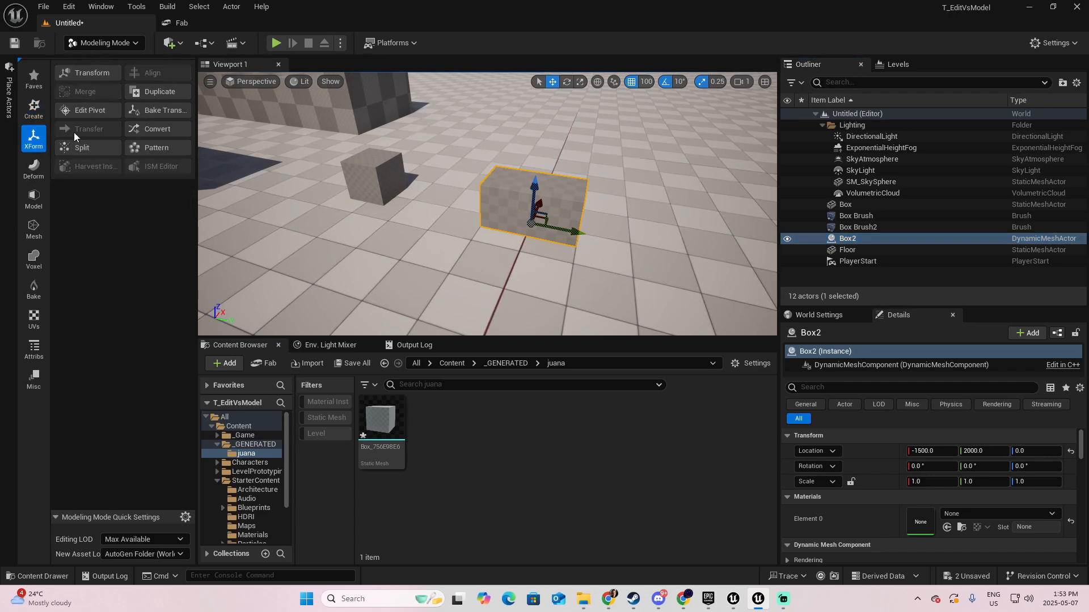
click(158, 130)
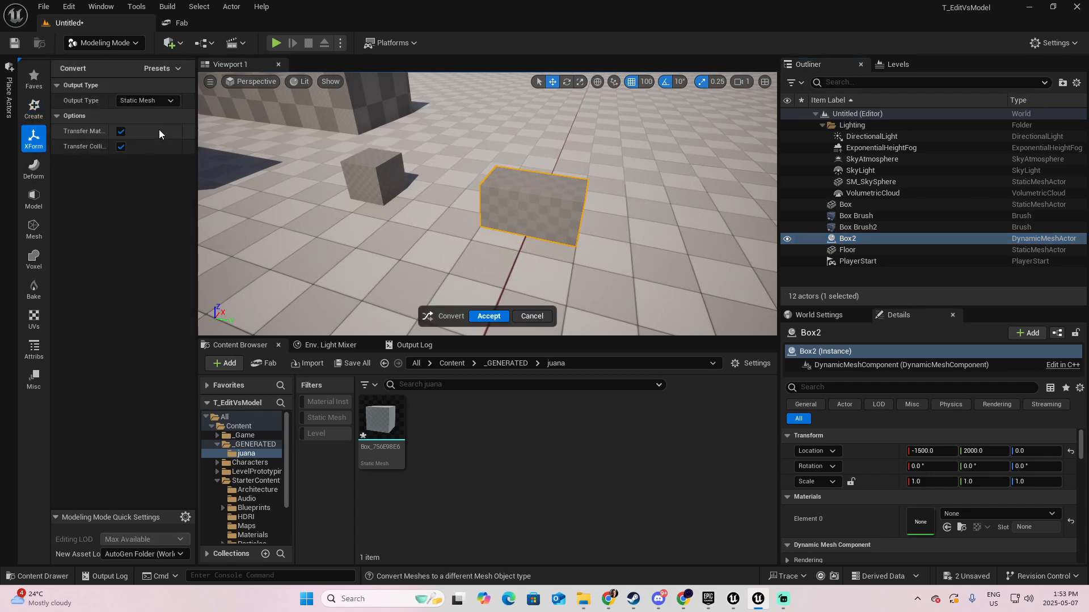
click(172, 101)
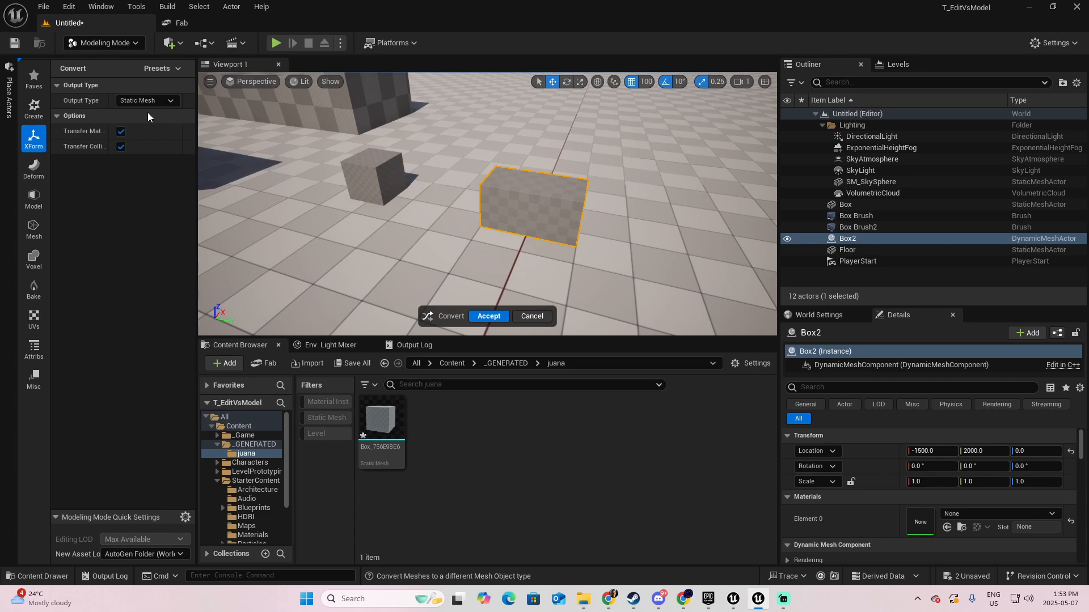
click(488, 316)
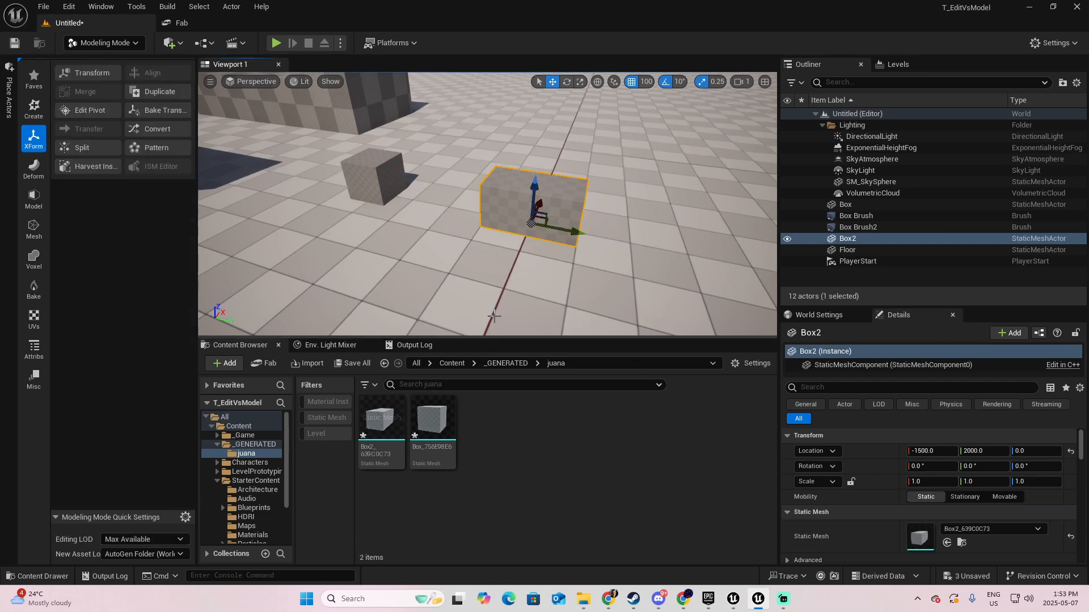
click(381, 427)
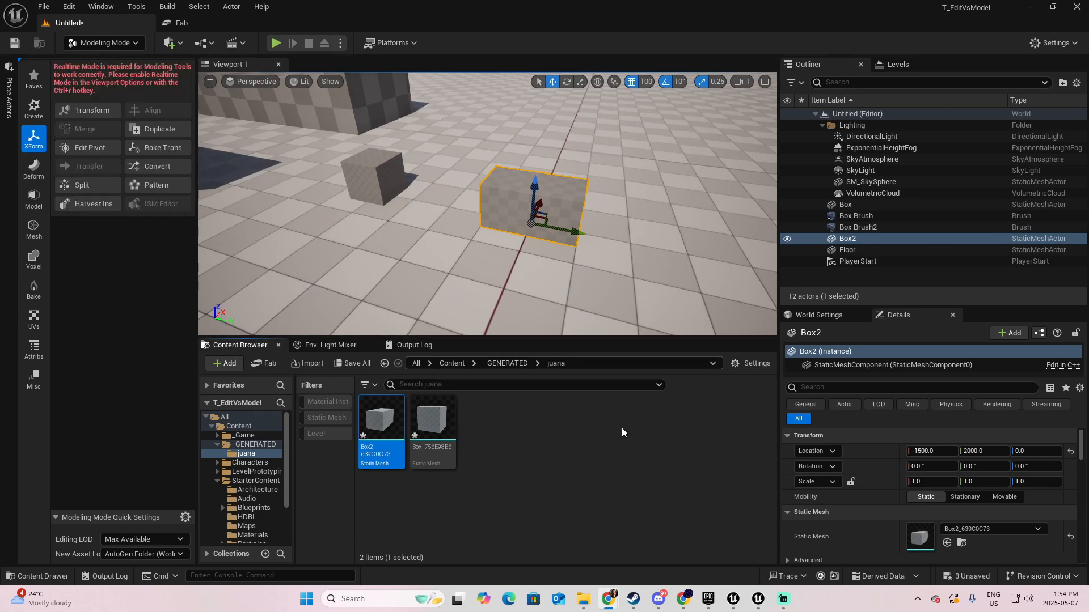
click(614, 445)
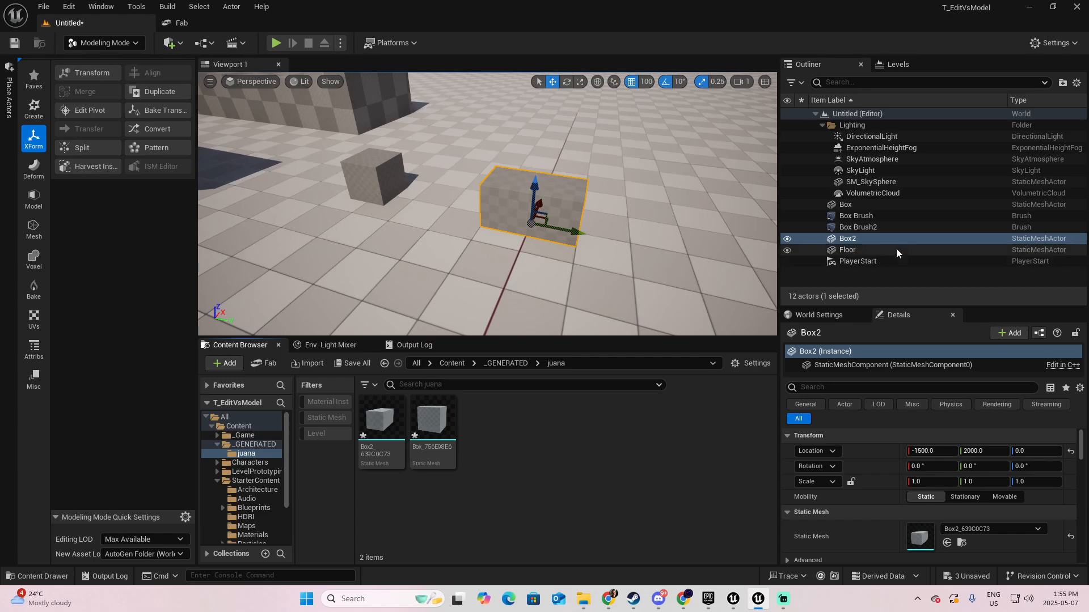
- Convert the Box Brush actor to a Dynamic Mesh and select a lower surface at its tall end
click(878, 227)
double_click(873, 215)
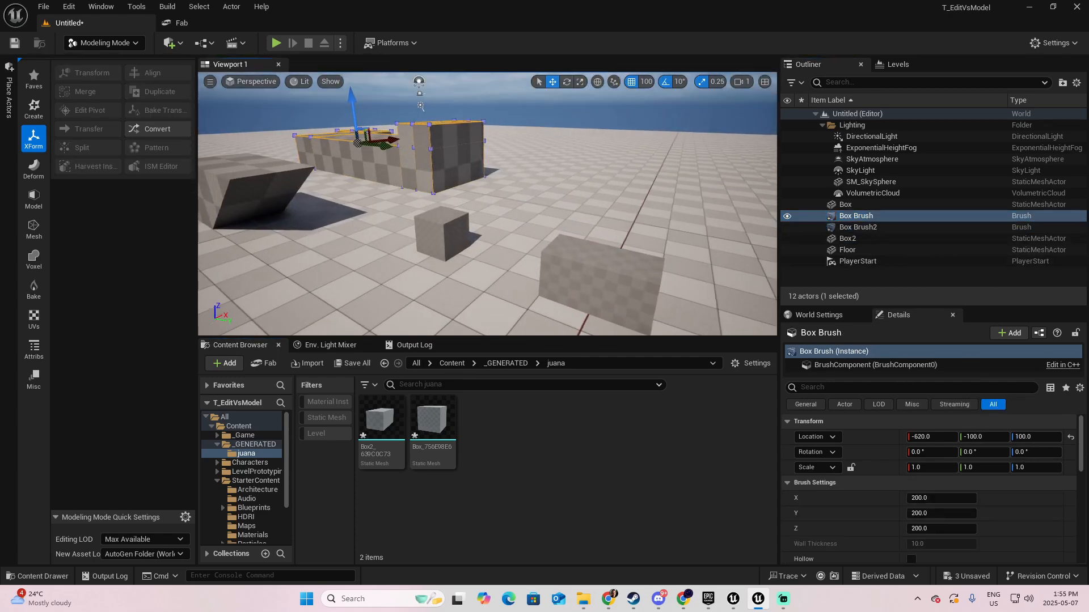
right_drag(544, 204, 466, 217)
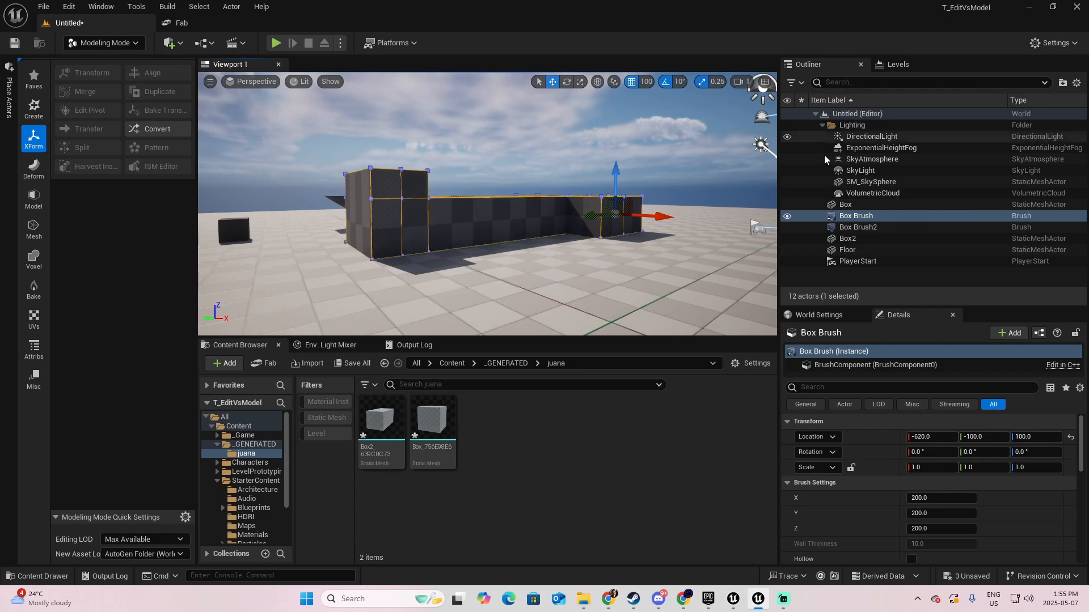
click(157, 130)
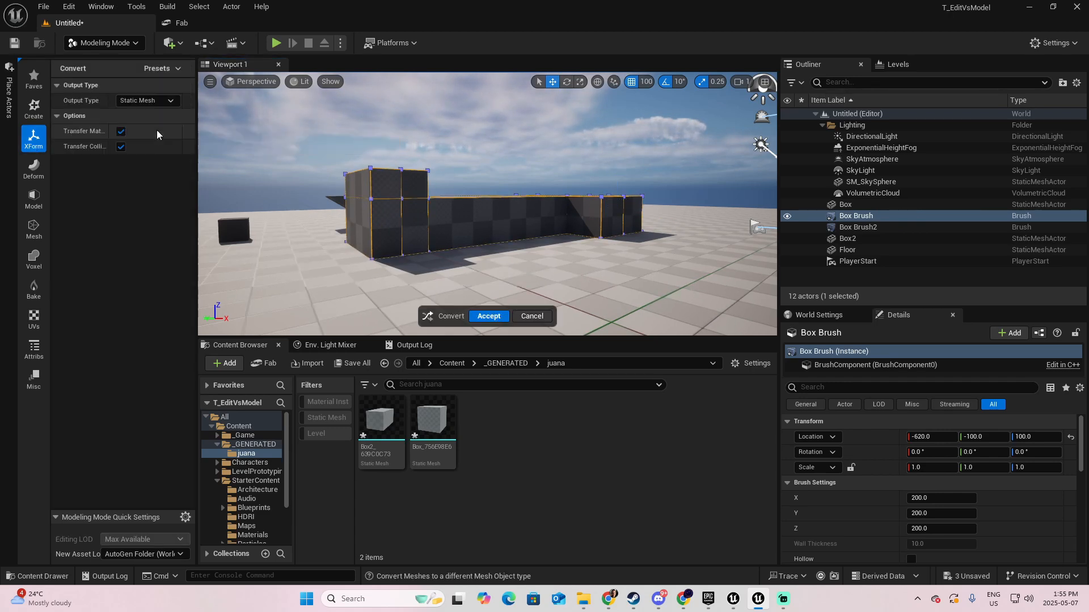
click(172, 101)
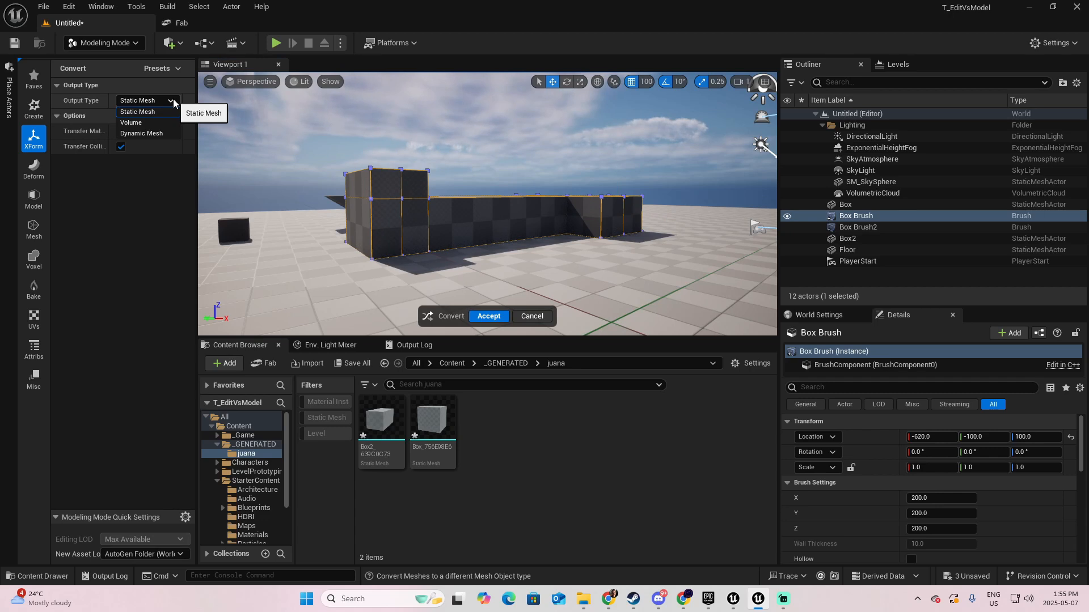
click(145, 134)
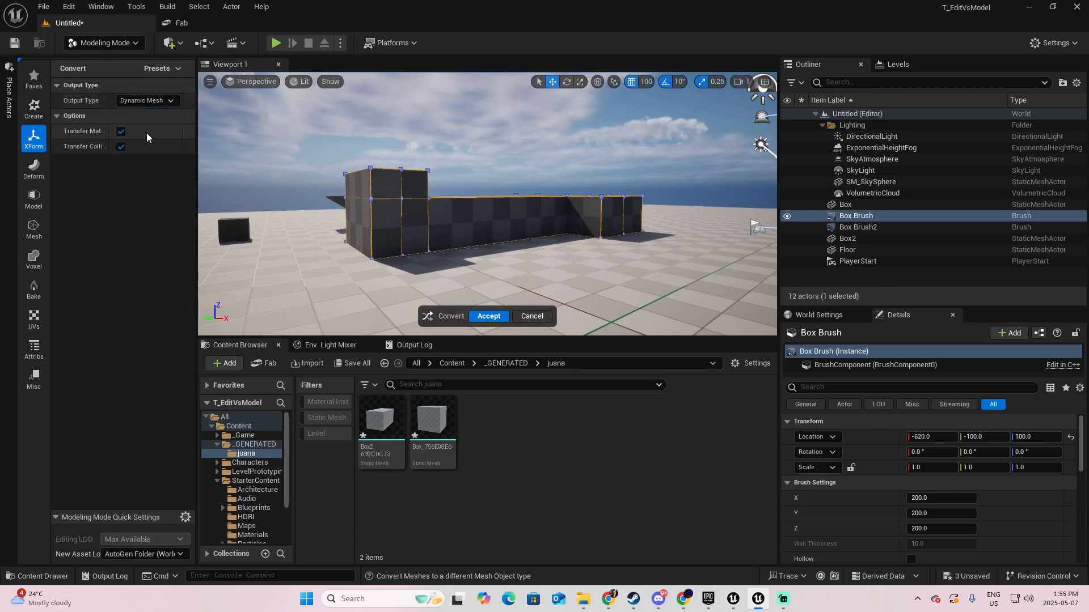
click(489, 317)
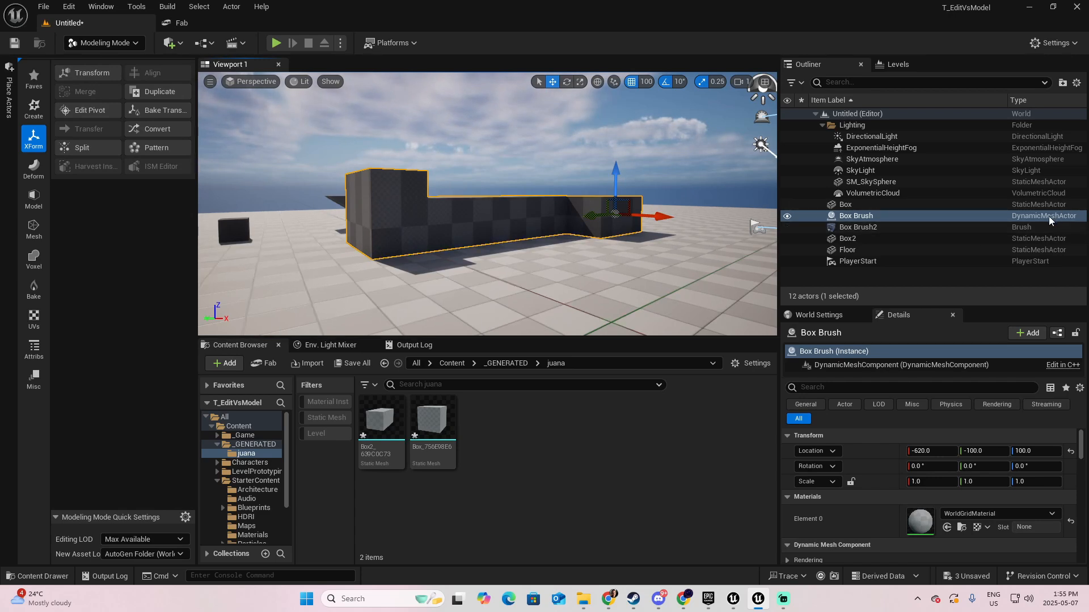
click(483, 222)
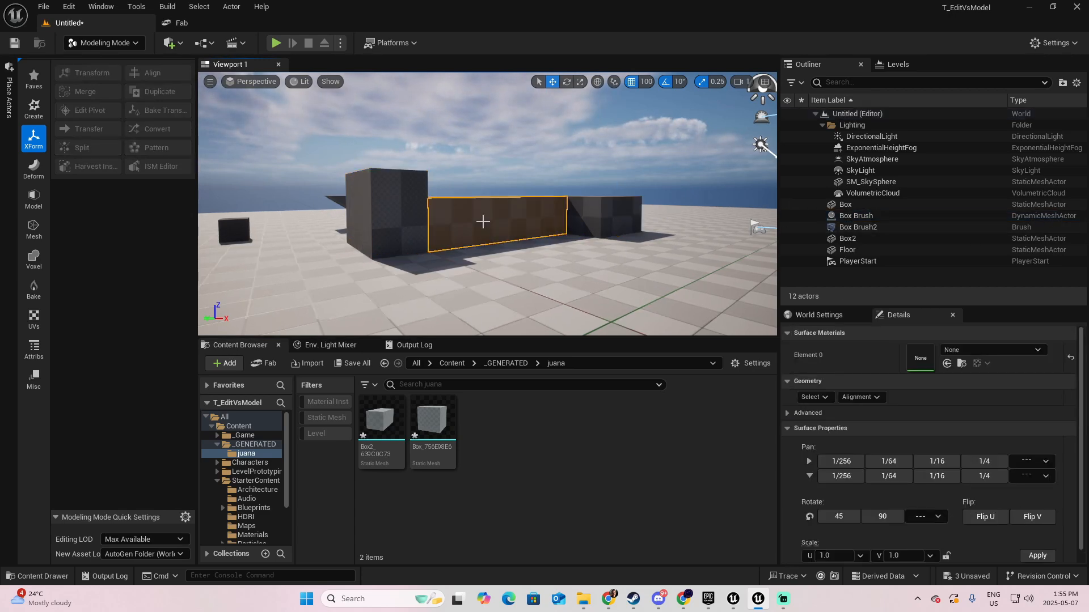
click(398, 232)
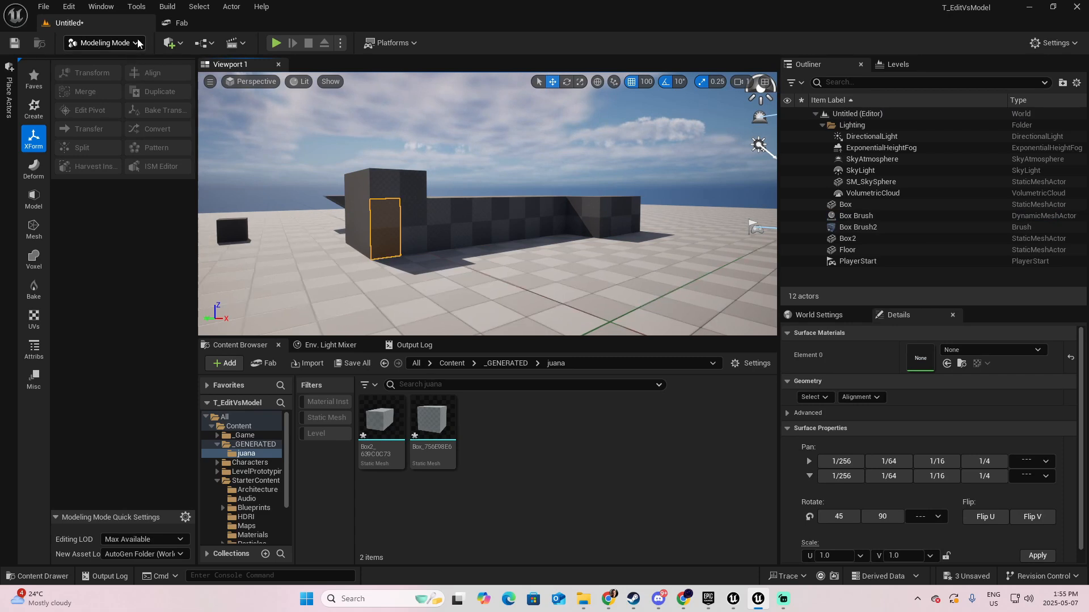
click(104, 42)
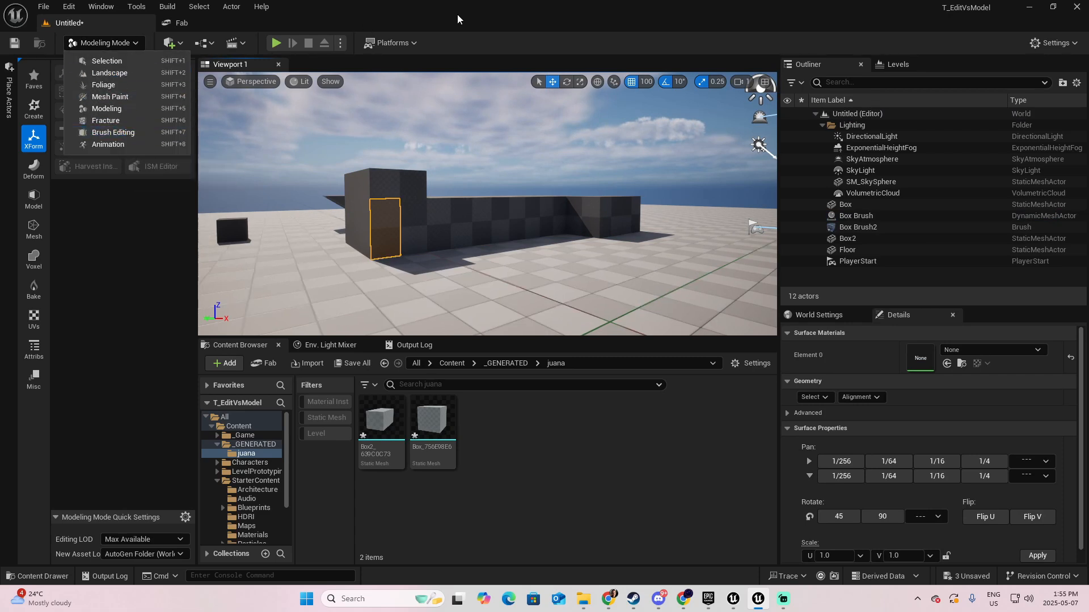
click(124, 109)
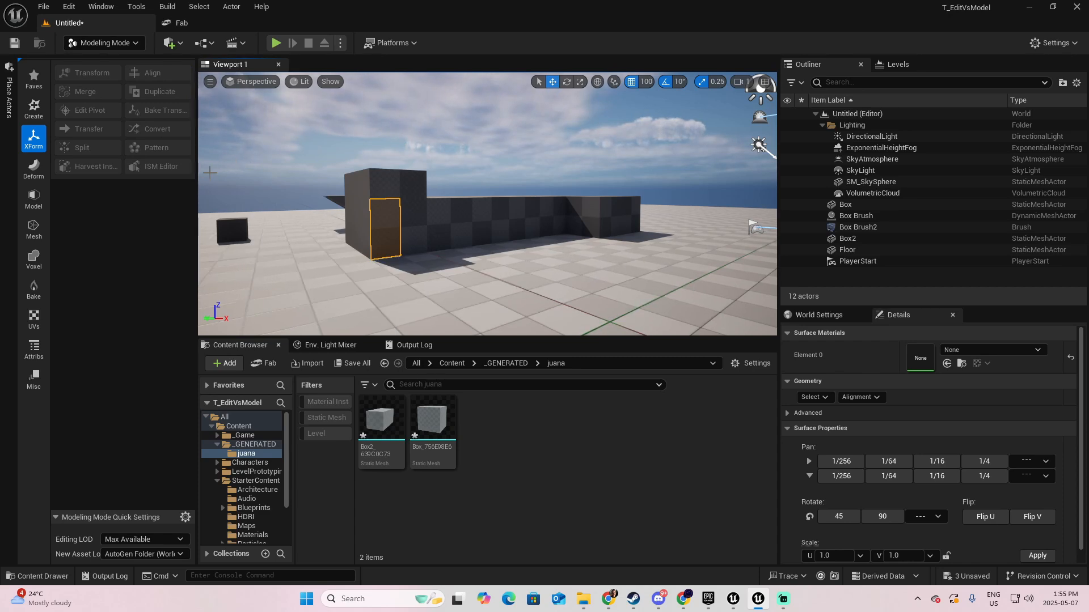
click(141, 43)
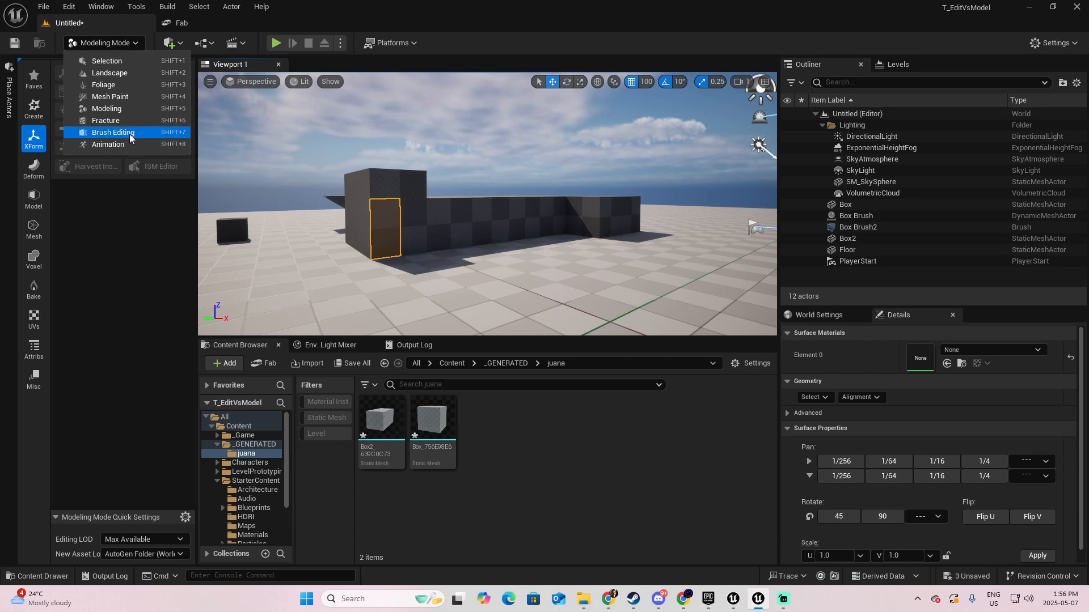
click(94, 258)
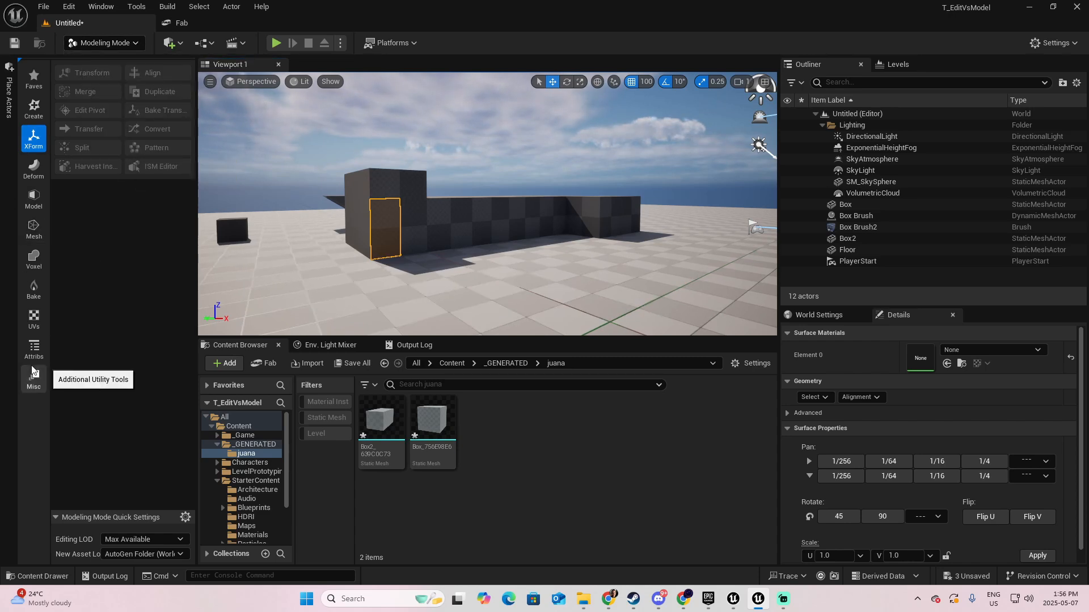
- Shrink the Content Browser to enlarge the viewport, and select the Floor actor in the overhead view
drag(531, 339, 530, 428)
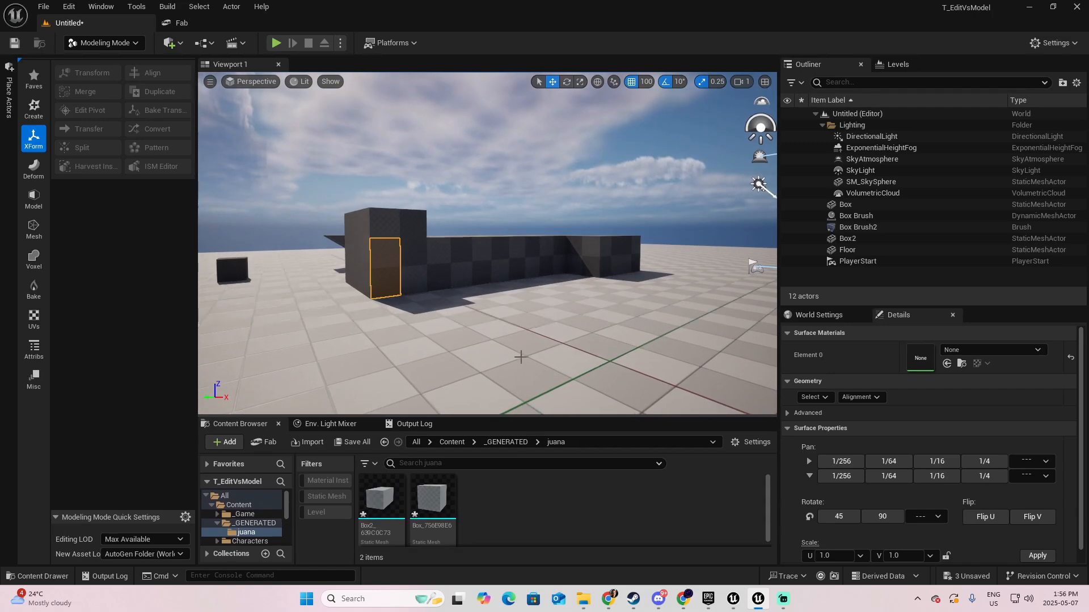
right_drag(521, 356, 571, 363)
key(a)
key(e)
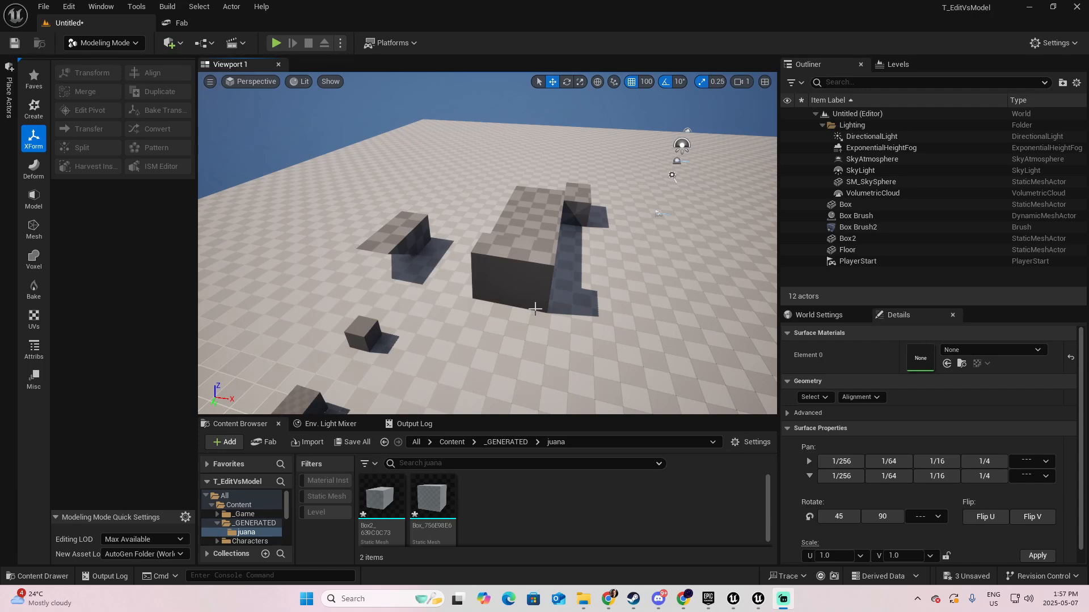
right_click(533, 301)
click(504, 326)
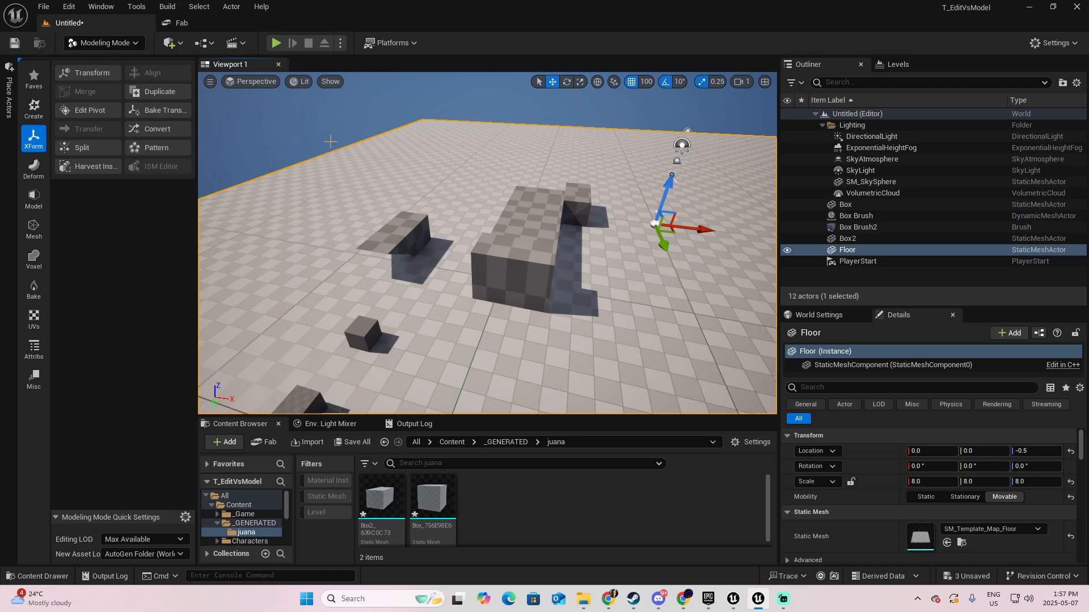
click(134, 45)
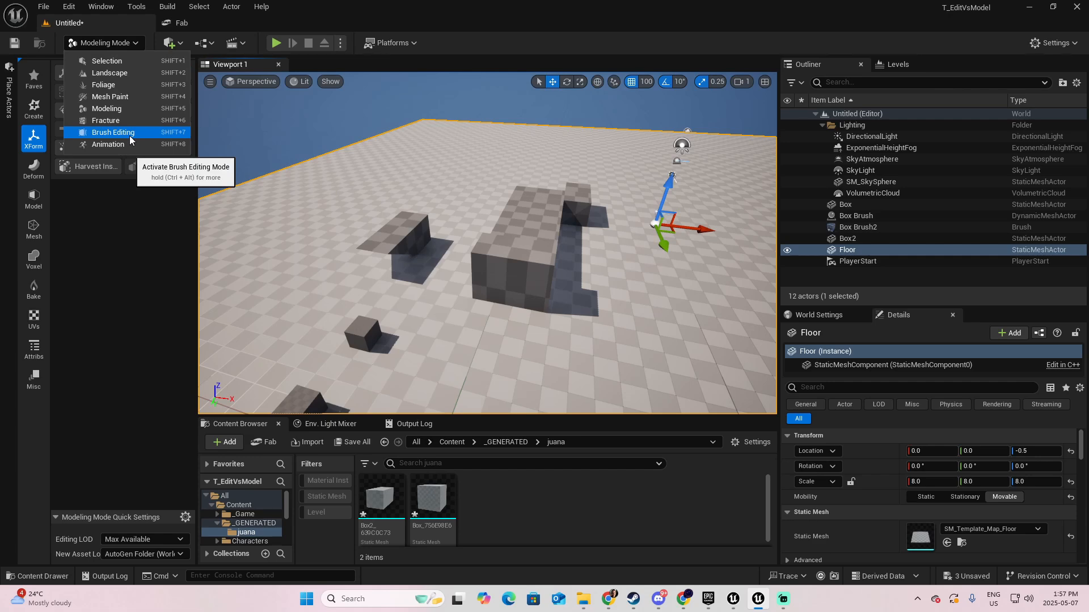
right_drag(531, 317, 567, 339)
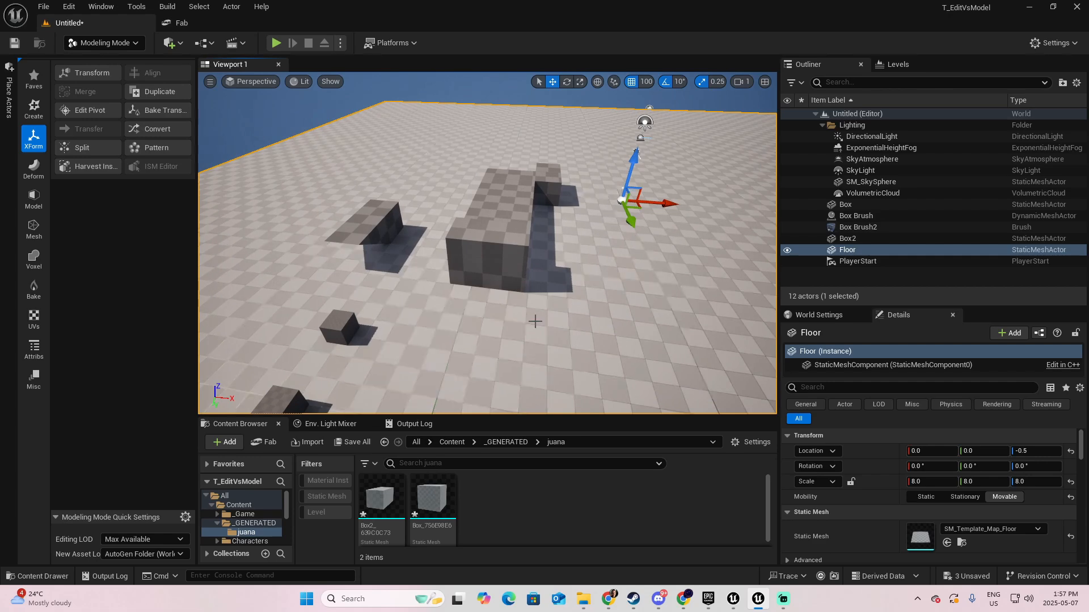
click(122, 43)
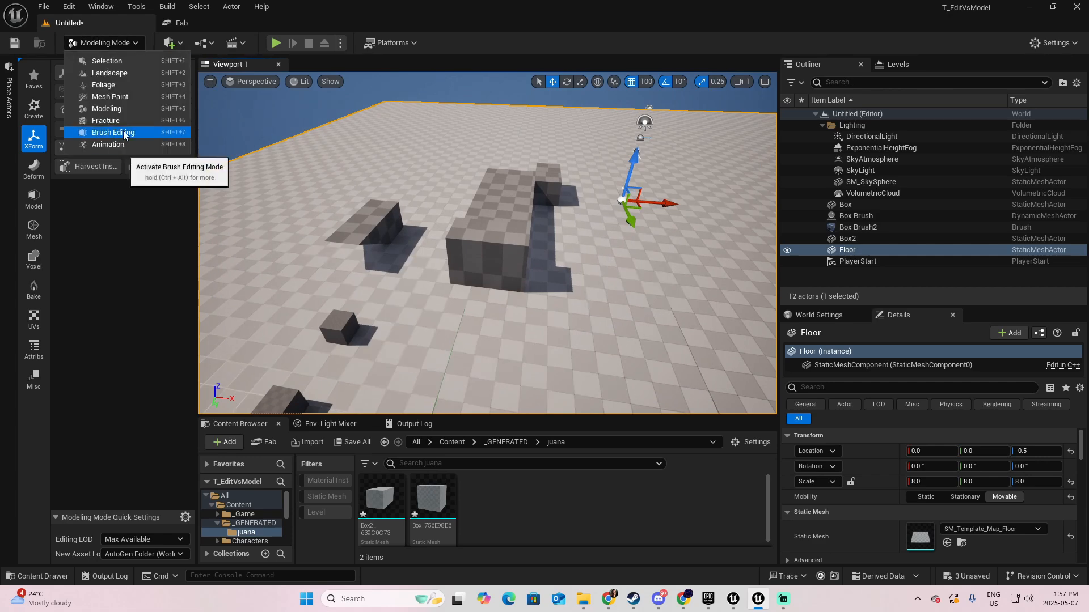
mouse_move(558, 289)
right_down()
mouse_move(549, 288)
mouse_move(647, 287)
mouse_move(561, 294)
right_up()
key(a)
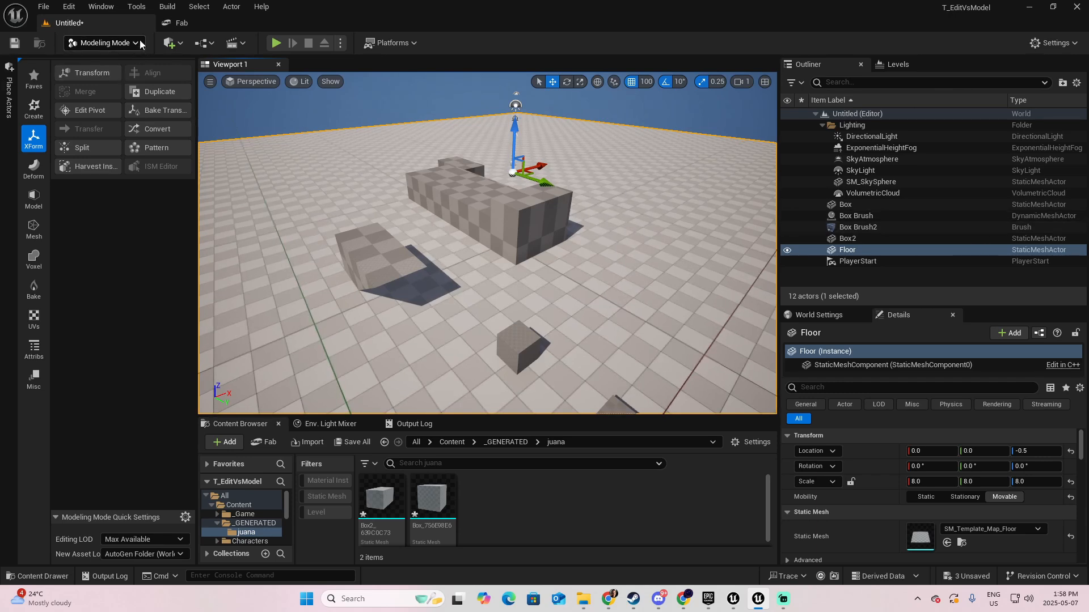
- Switch to Brush Editing mode and open the list of editor modes
click(103, 43)
click(113, 133)
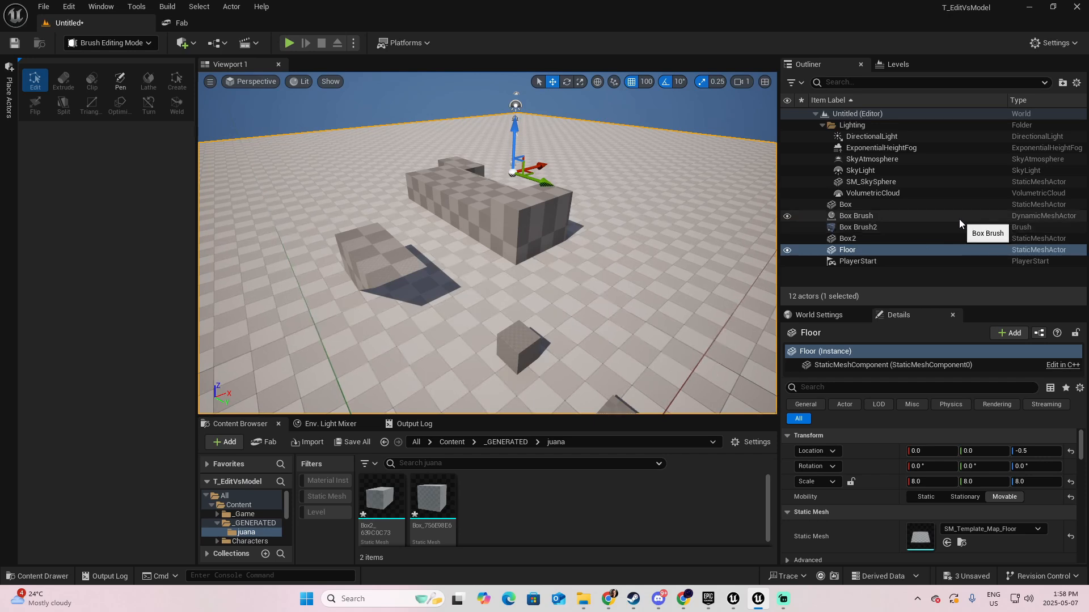
click(152, 43)
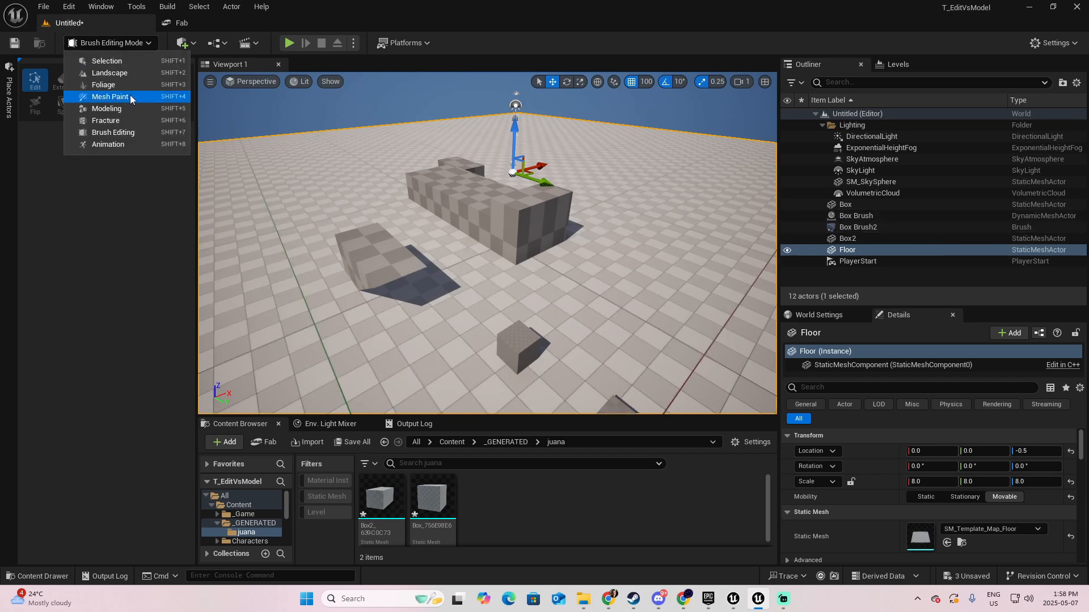